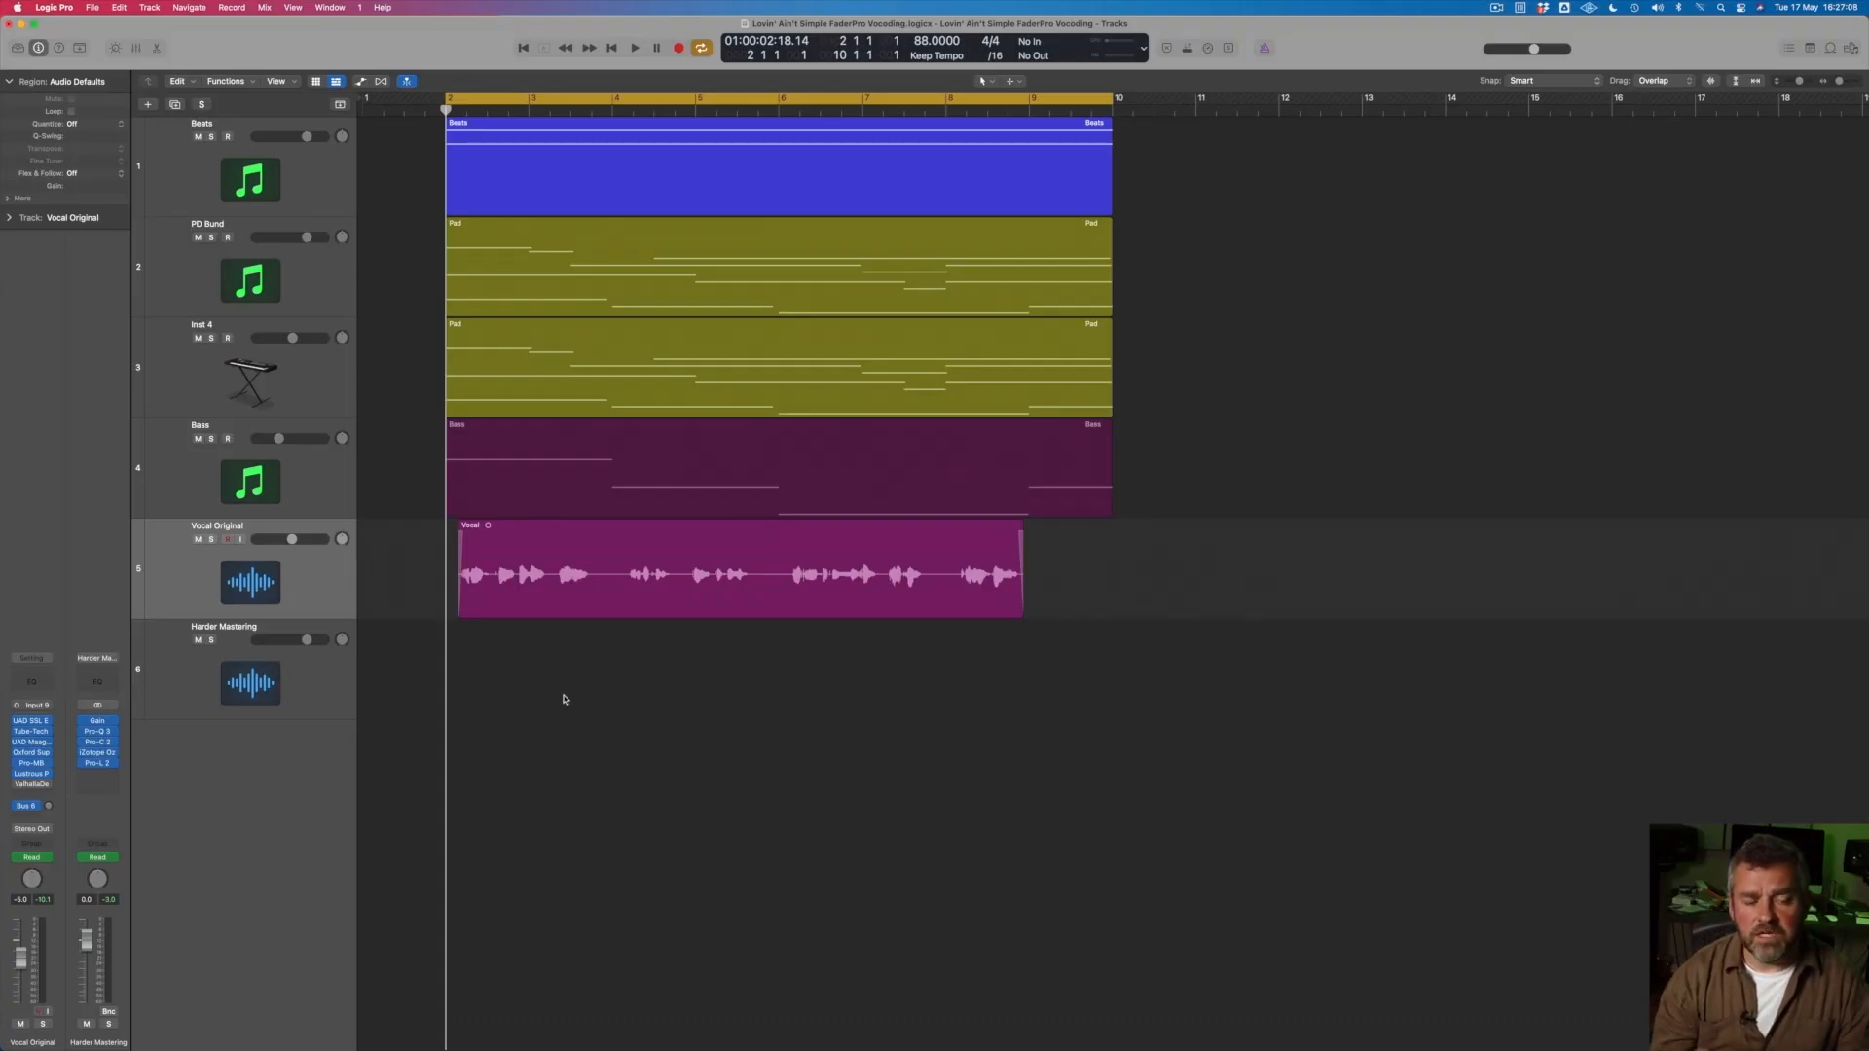
# Play through the arrangement to hear the Vocal Original track in the mix, and return to the loop start.
pyautogui.click(322, 588)
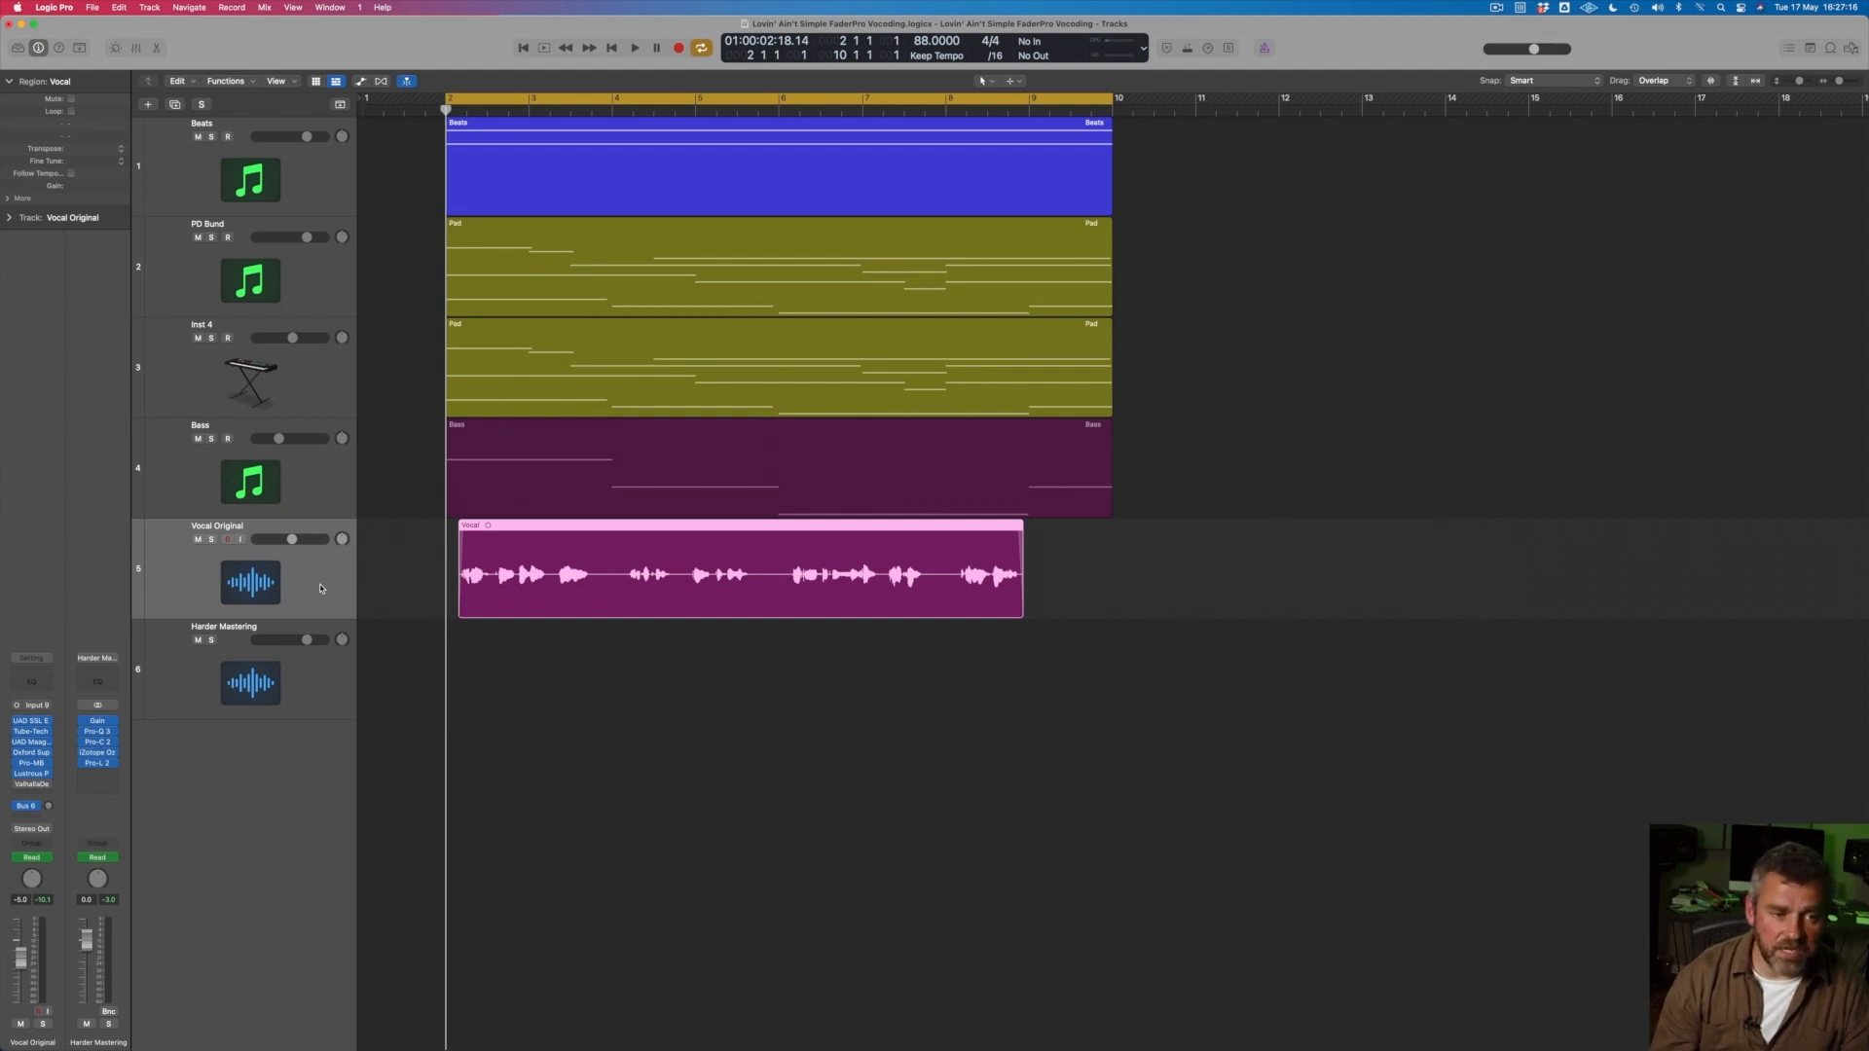
pyautogui.press('space')
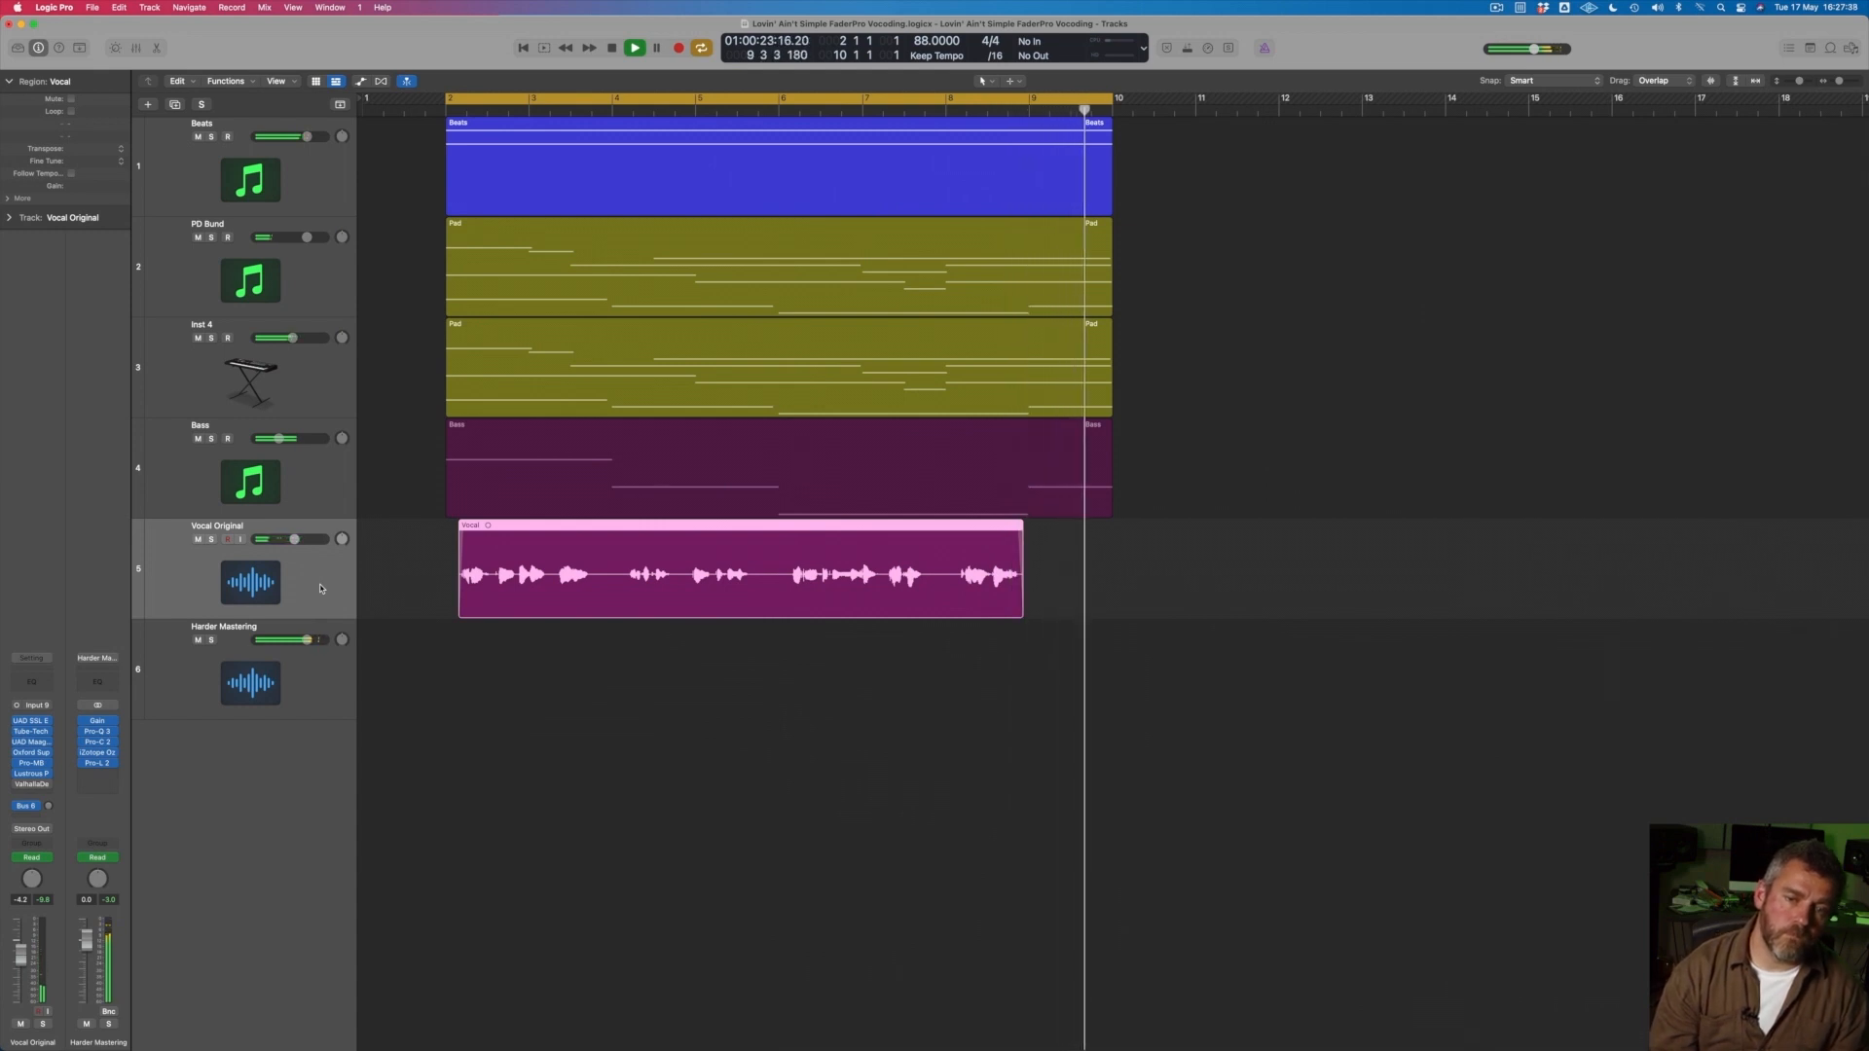
pyautogui.press('space')
pyautogui.press('Return')
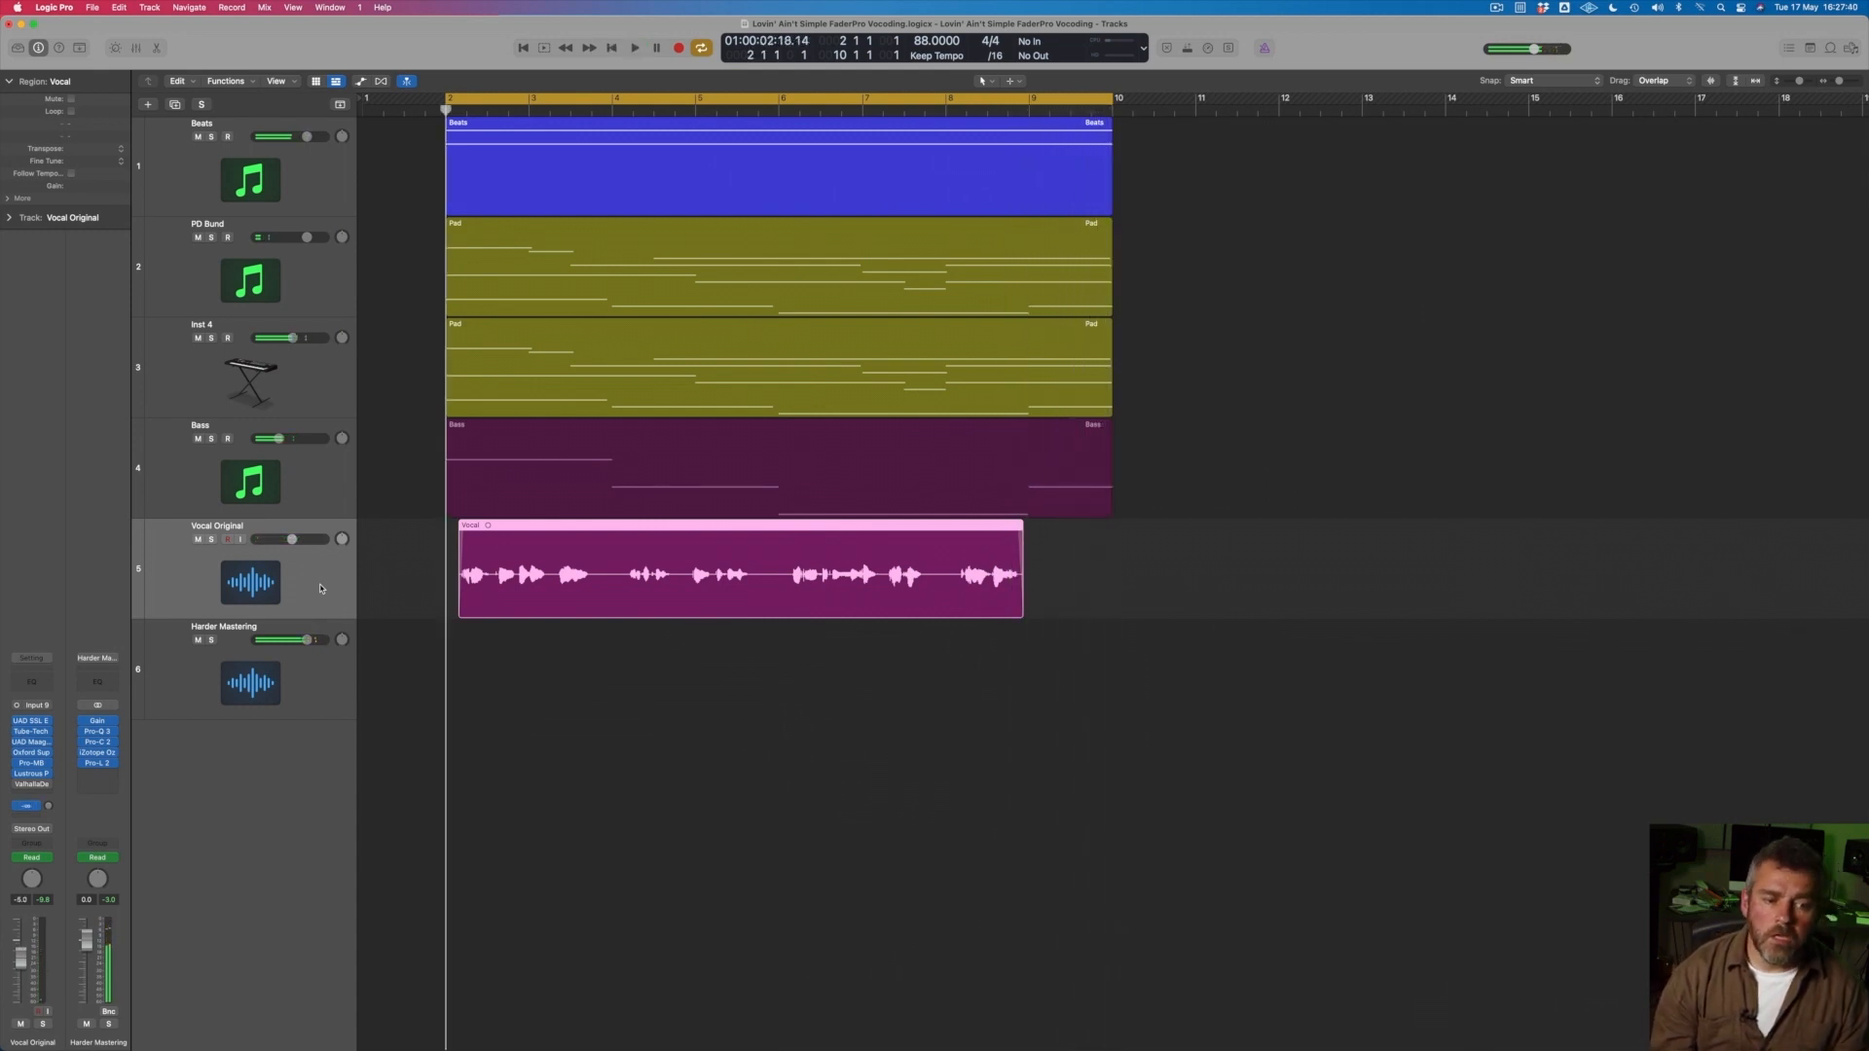
# Create a software instrument track with the stereo EVOC 20 PS (Vocoder Synth) and move its plug-in window clear of the upper tracks.
pyautogui.click(149, 105)
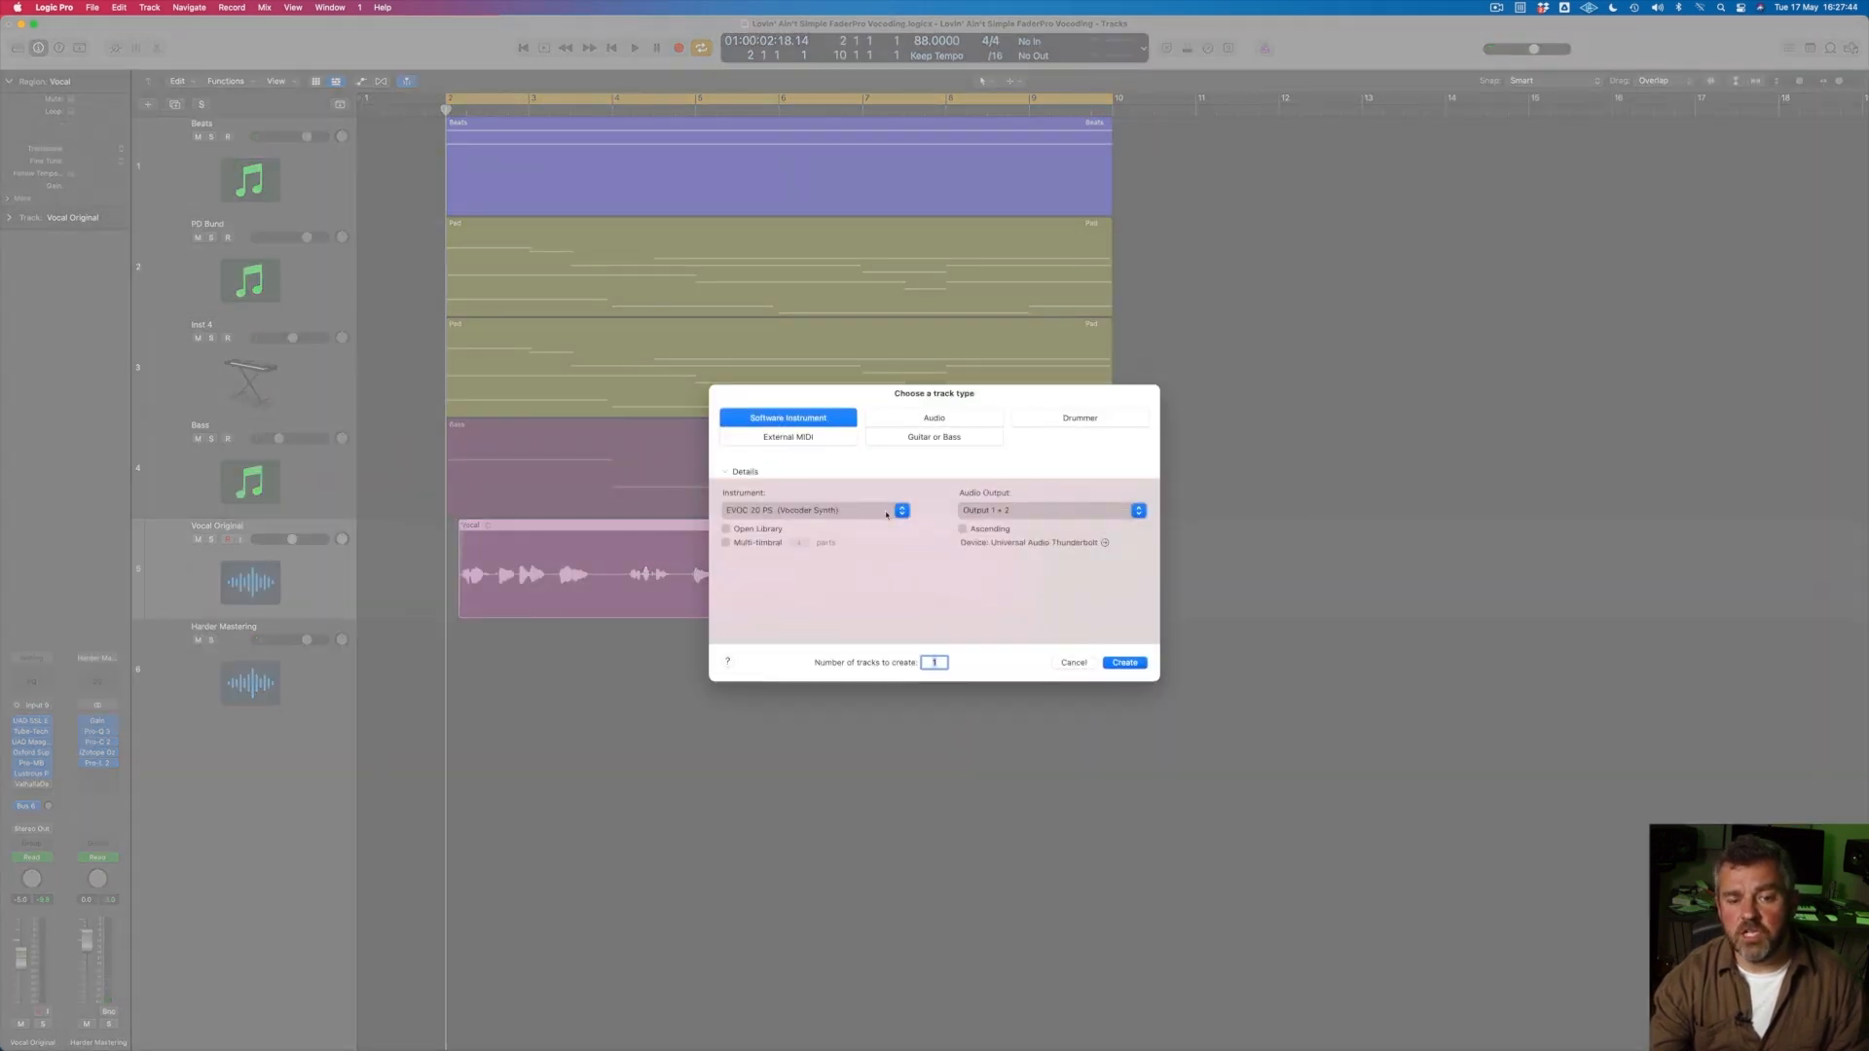
pyautogui.click(885, 514)
pyautogui.moveTo(807, 693)
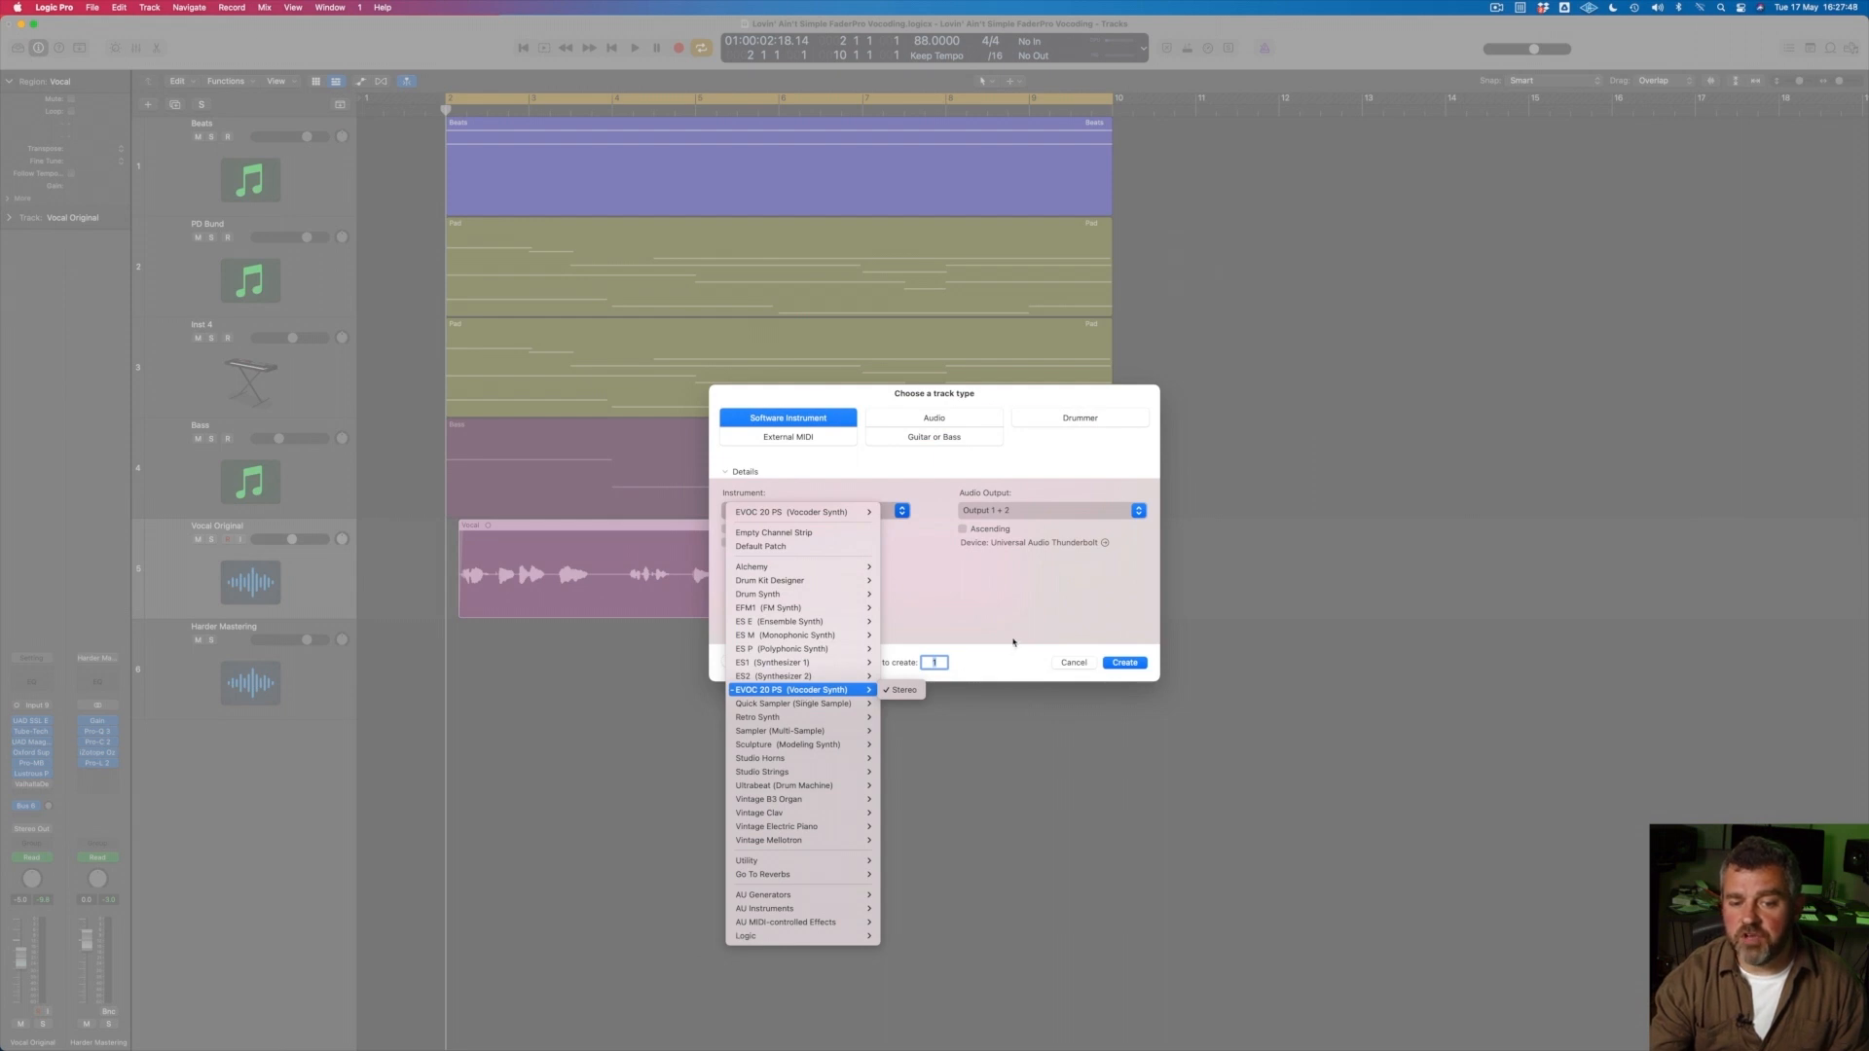
pyautogui.click(823, 691)
pyautogui.click(1126, 663)
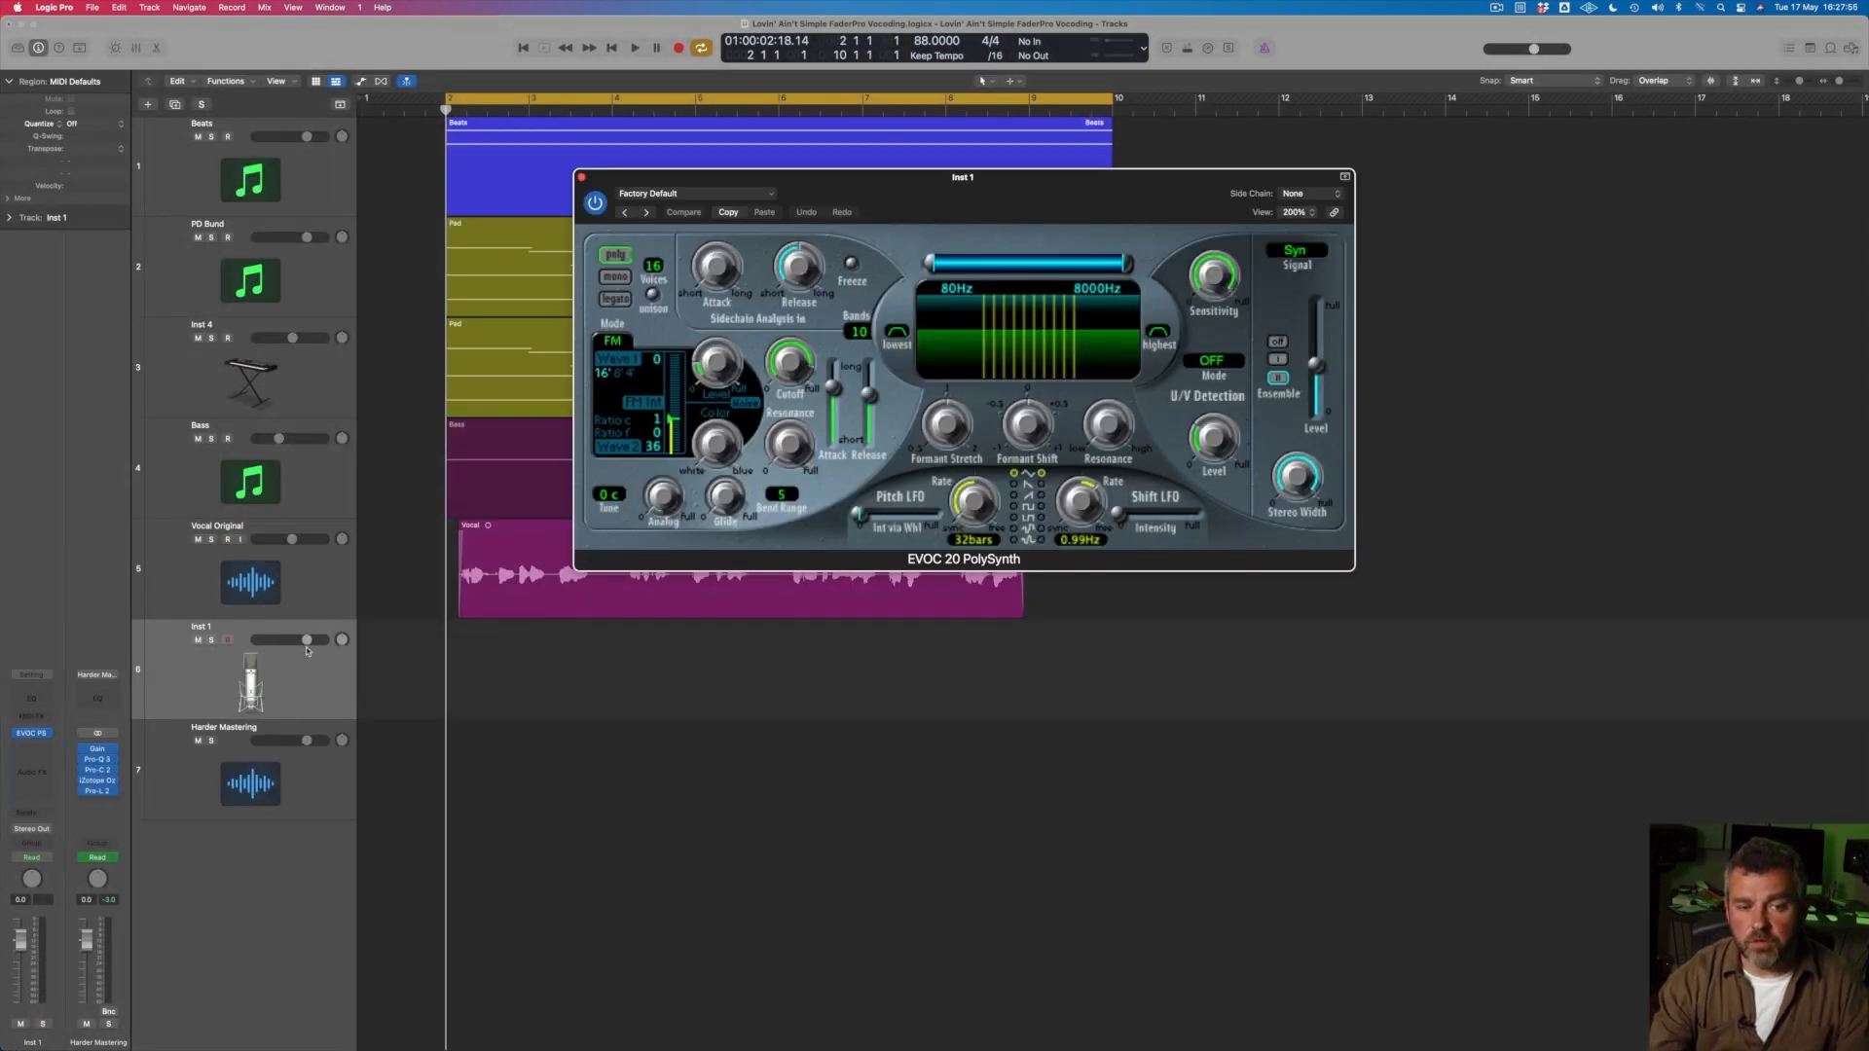
pyautogui.moveTo(1033, 182); pyautogui.dragTo(1078, 443)
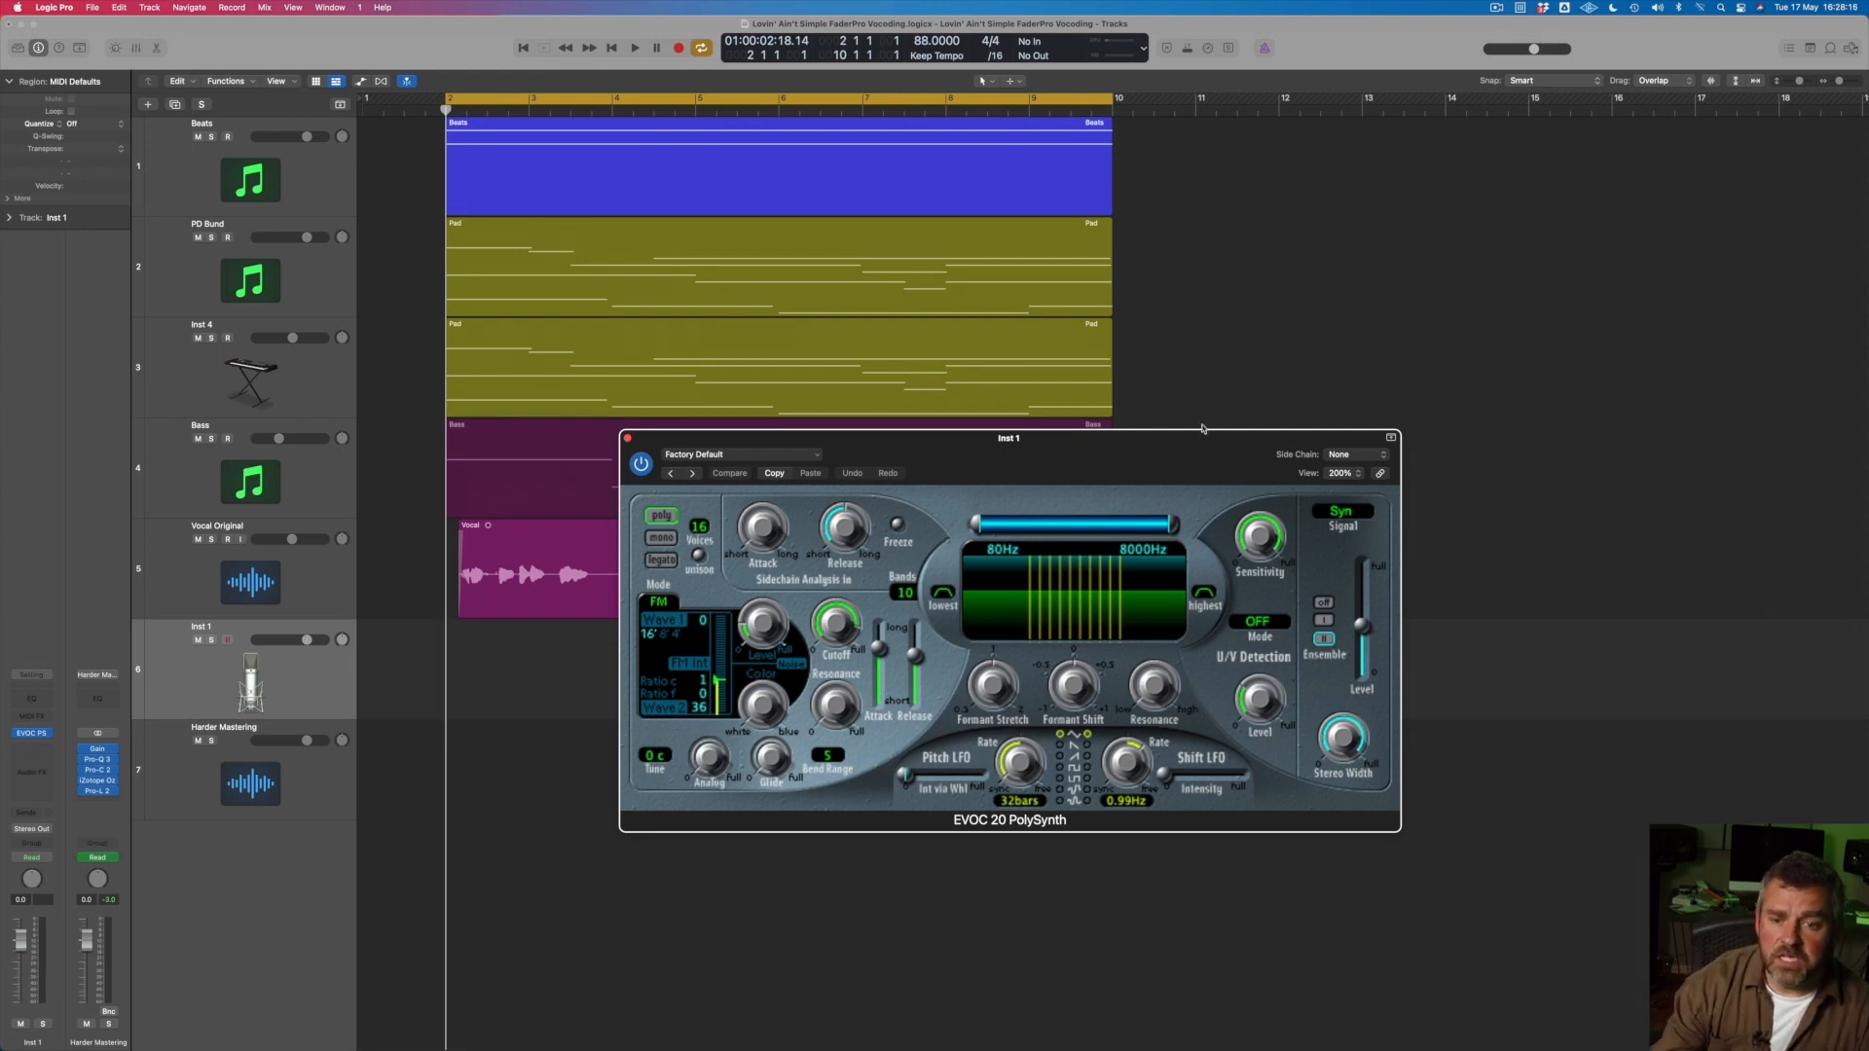
# Set the vocoder's side chain to Audio 2, the original vocal, and its signal mode to Voc.
pyautogui.click(1363, 456)
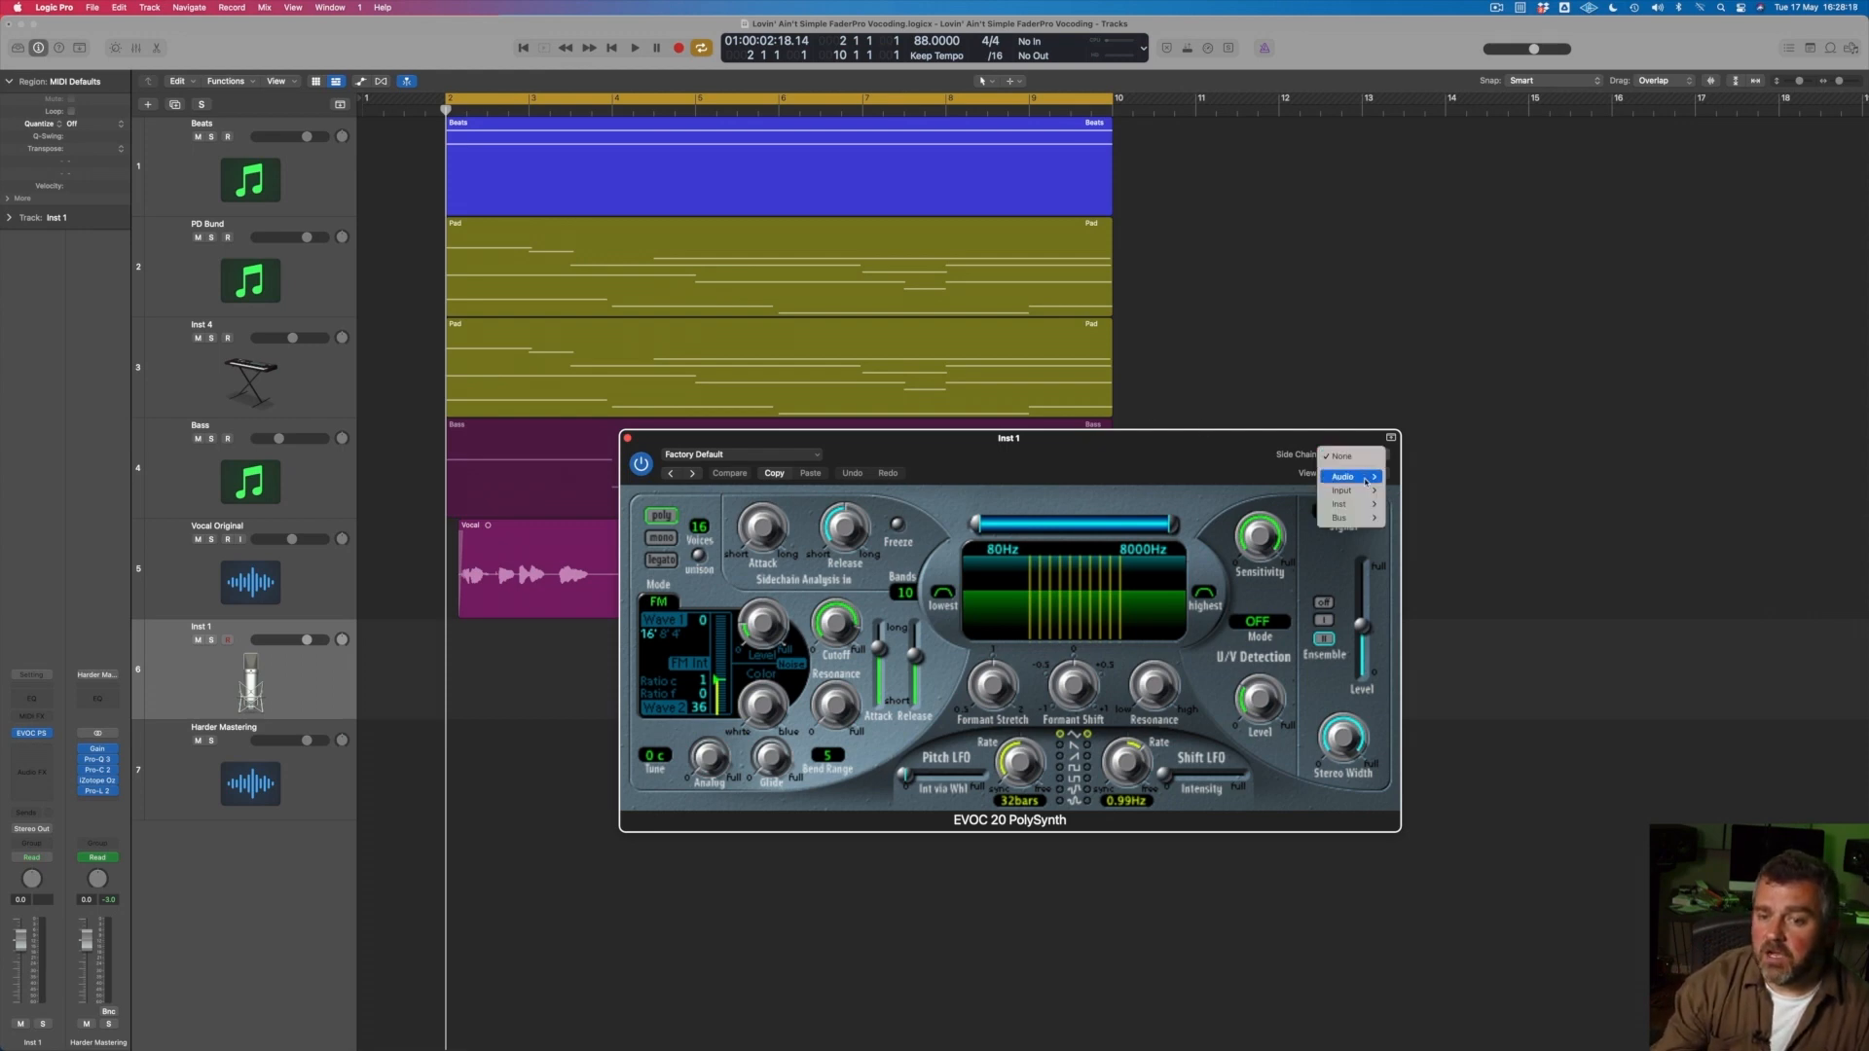
pyautogui.moveTo(1360, 483)
pyautogui.click(1435, 478)
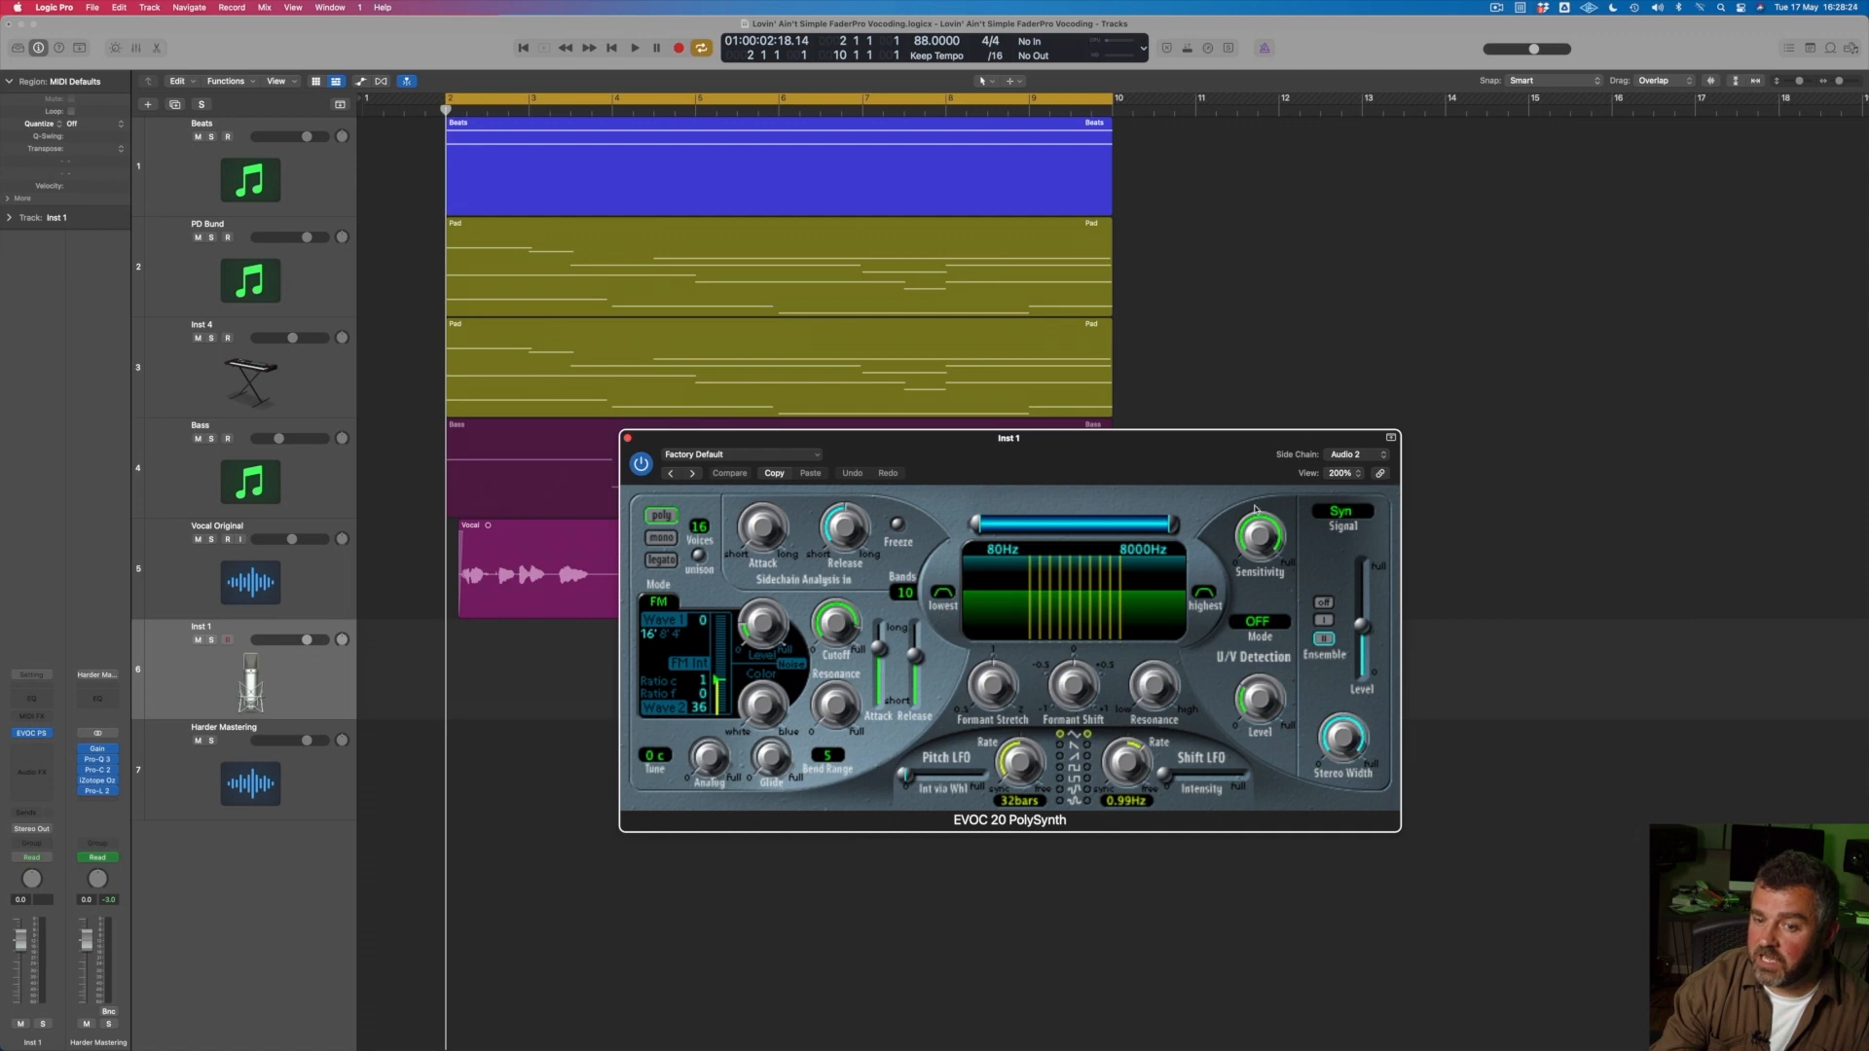
pyautogui.click(1341, 511)
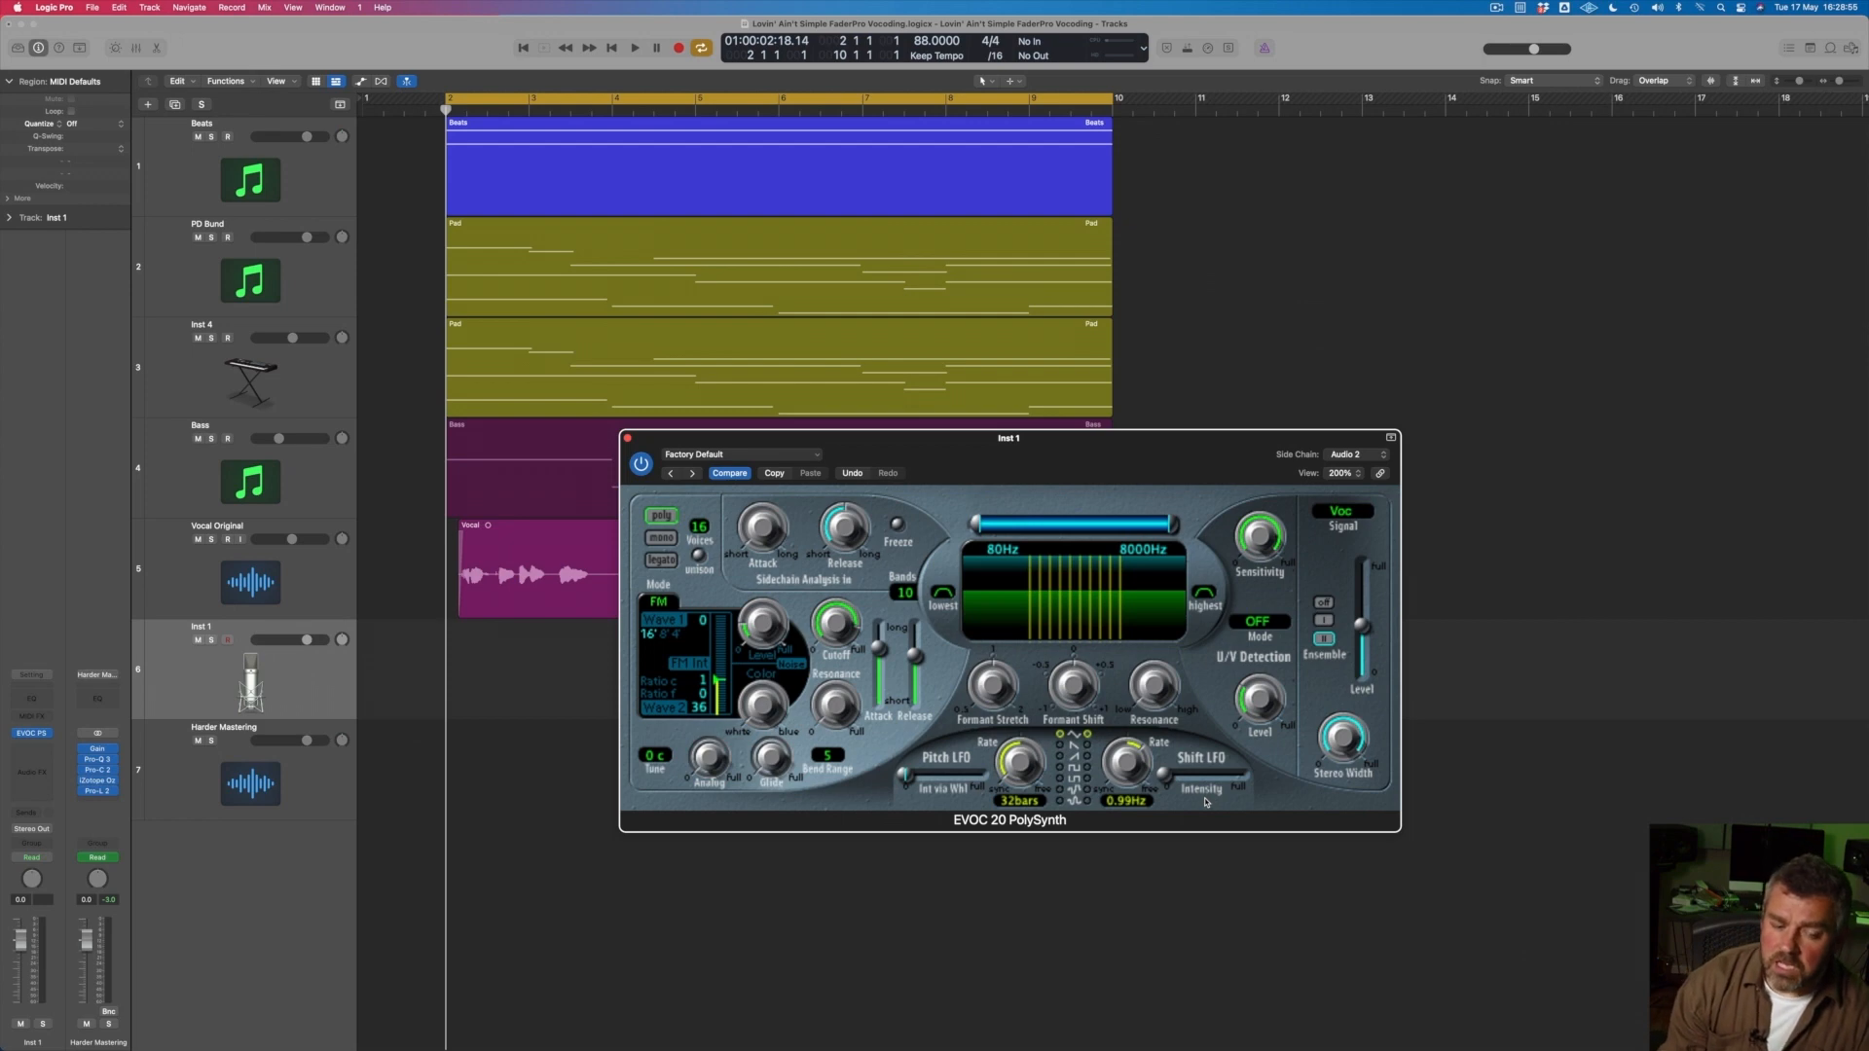
# Load the Atmospheric Pad preset from the Vintage Vocoder category into the EVOC 20 PolySynth.
pyautogui.click(779, 454)
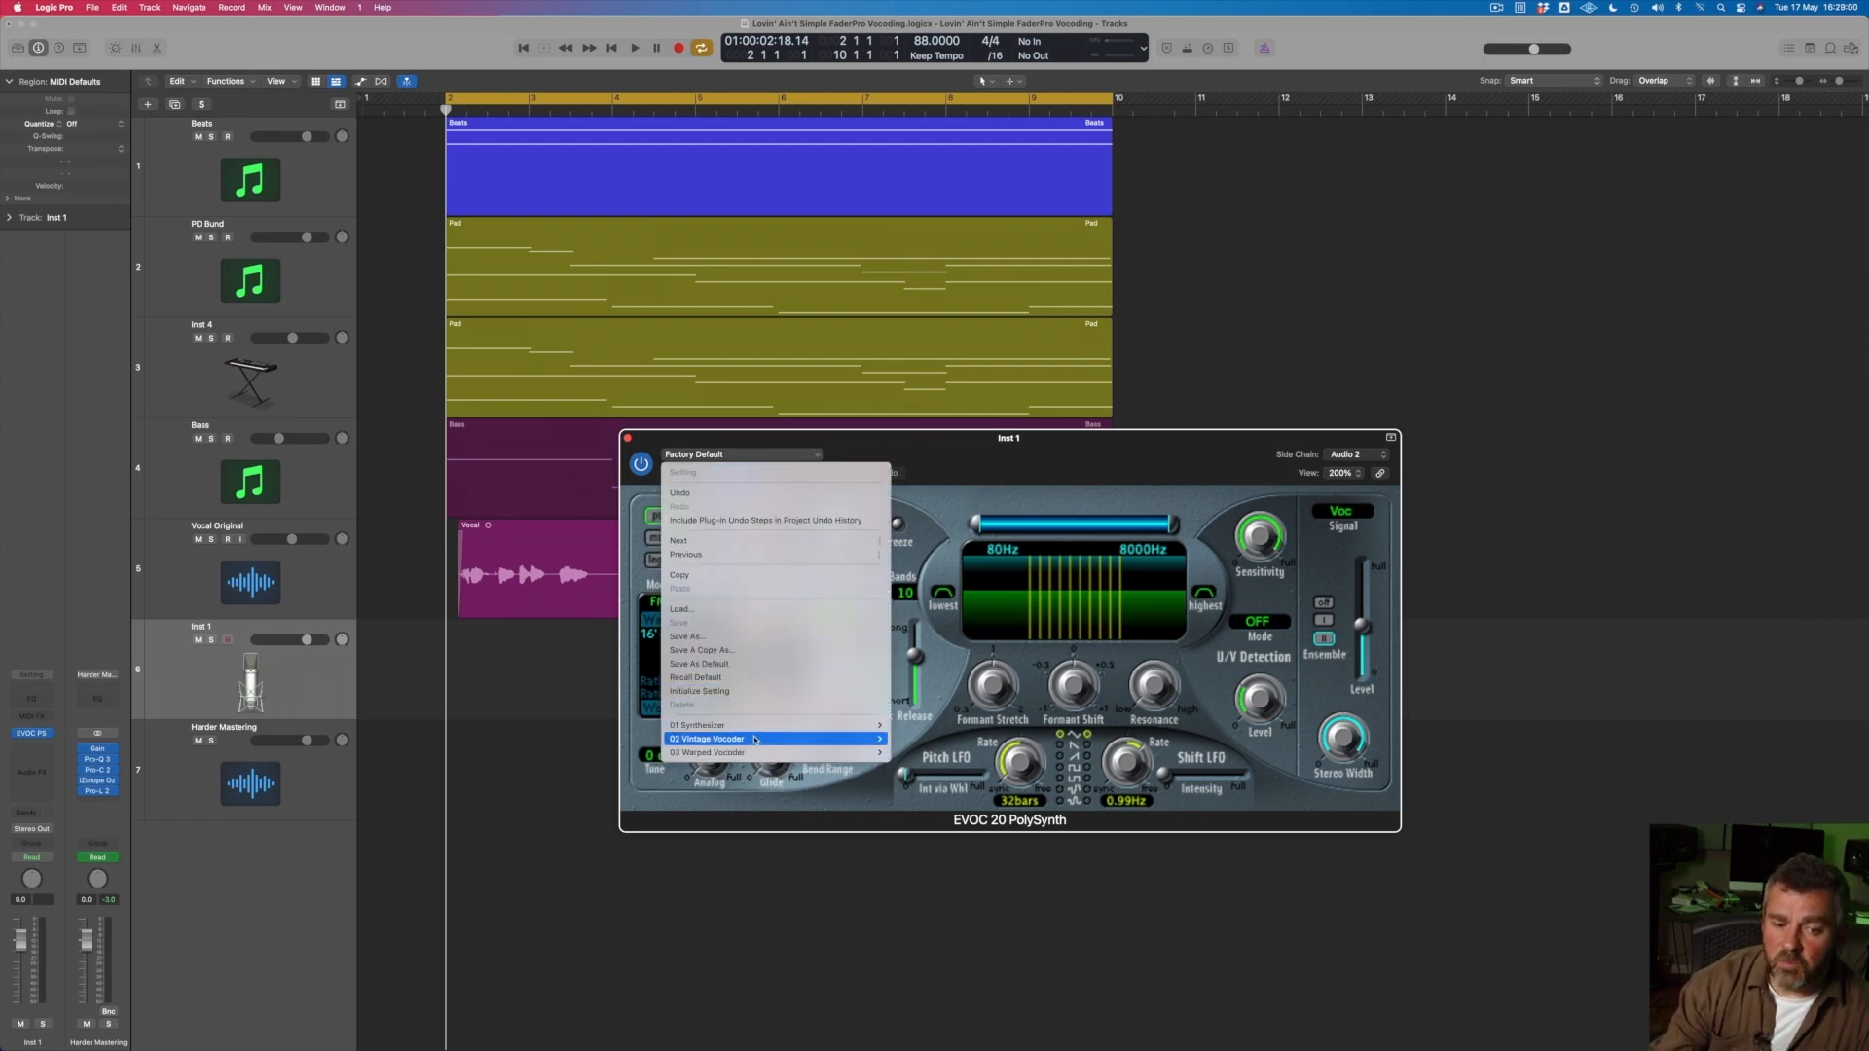
pyautogui.moveTo(748, 742)
pyautogui.click(945, 740)
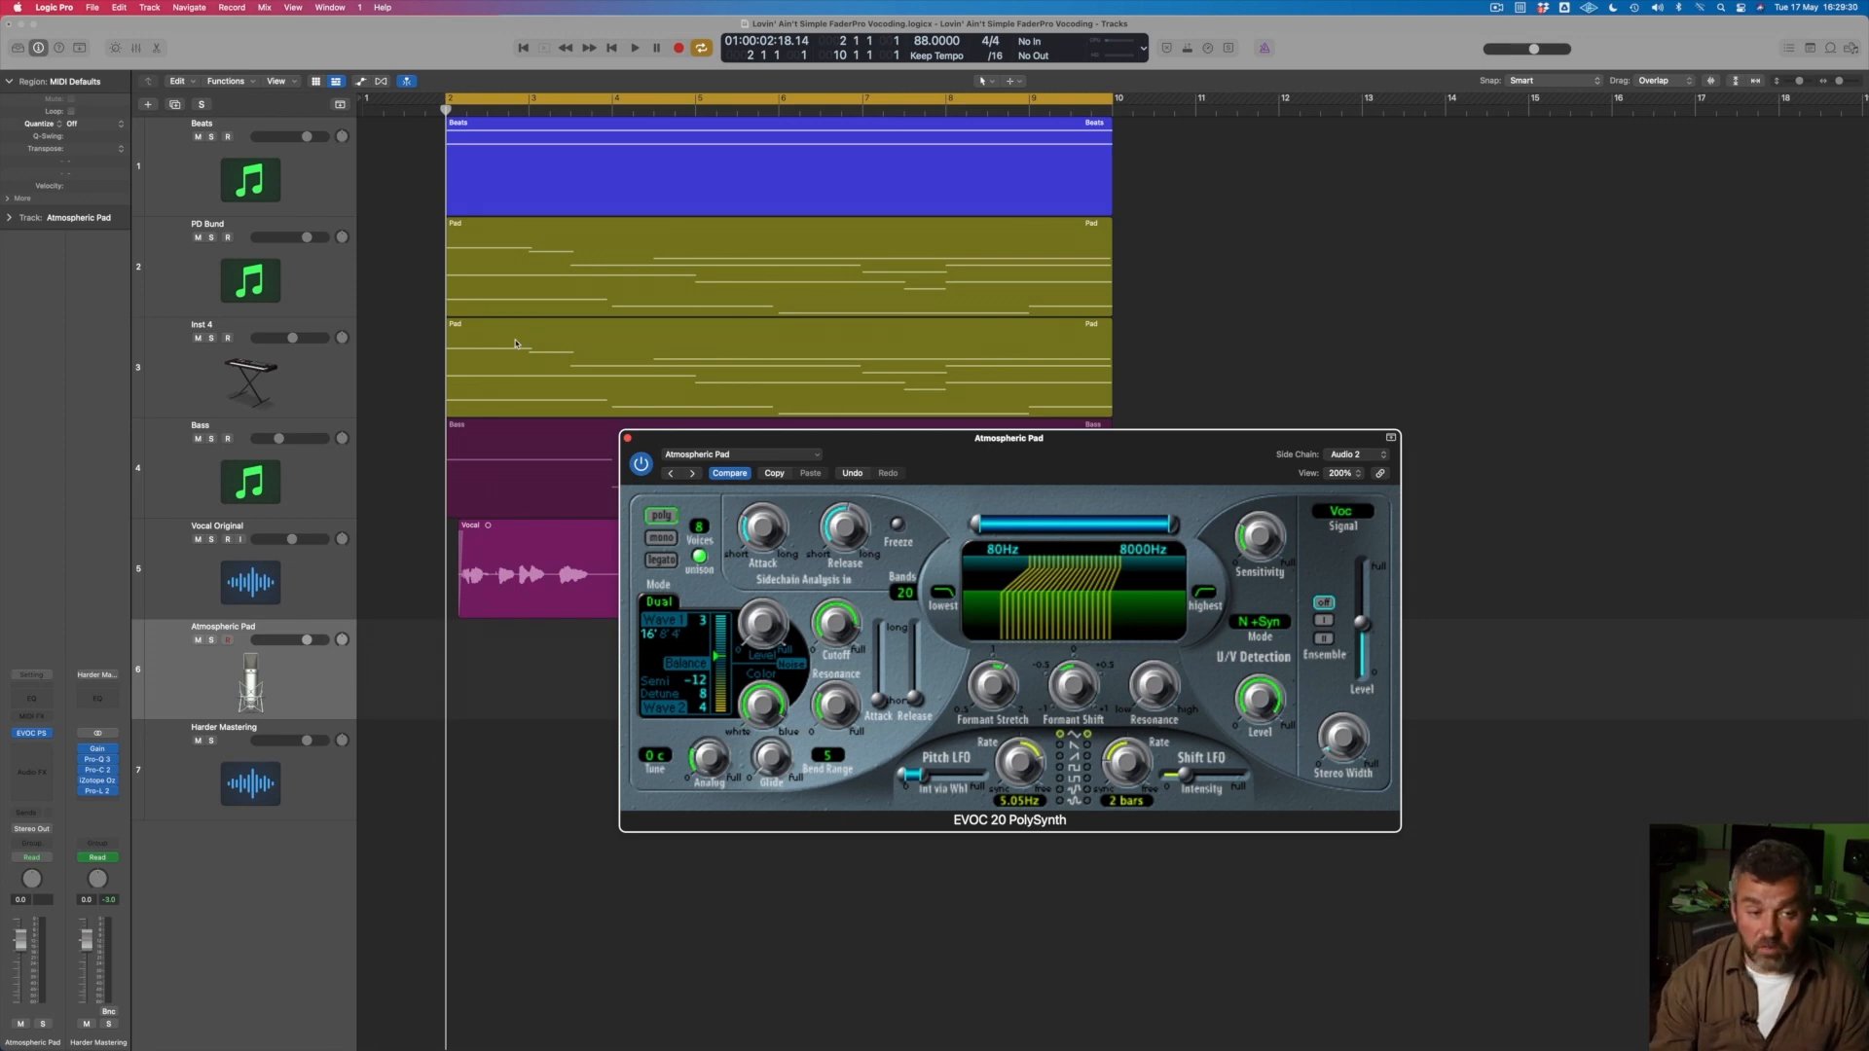
# Copy the Pad region onto the vocoder track and audition it soloed together with the Vocal Original track.
pyautogui.moveTo(591, 288); pyautogui.dragTo(592, 665)
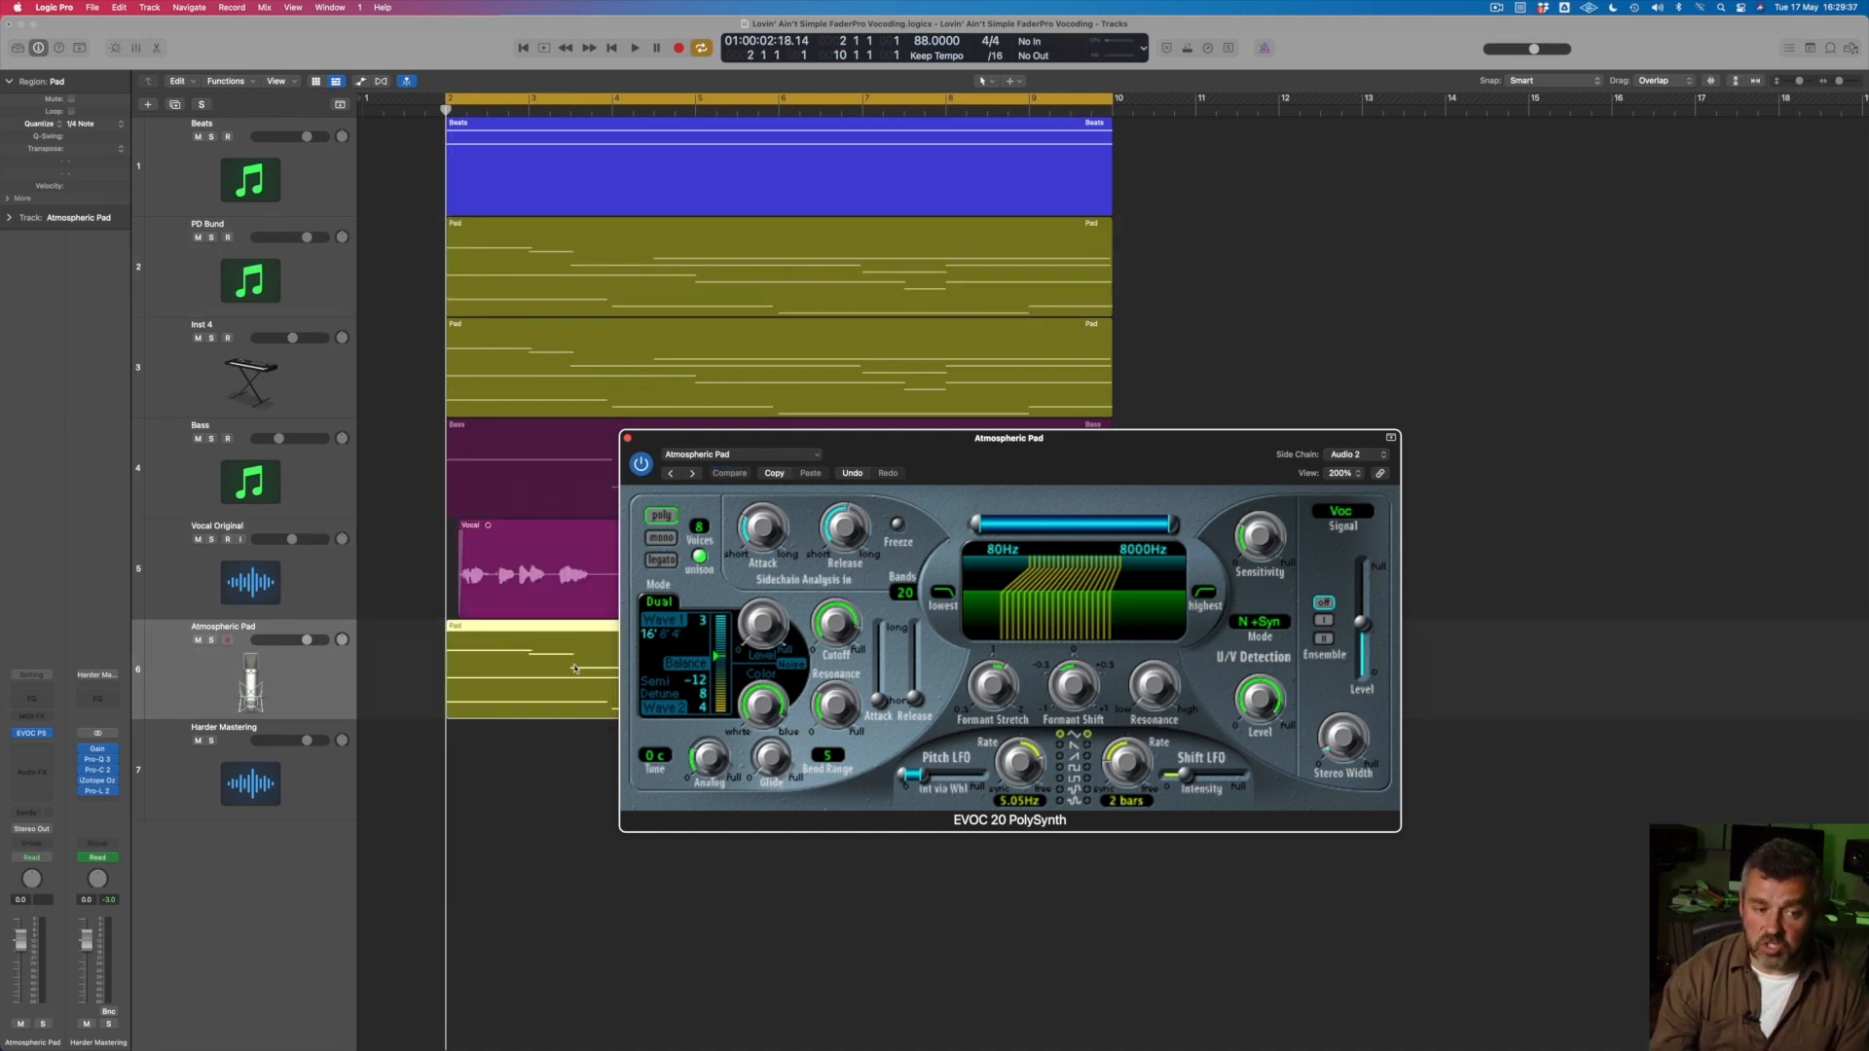
pyautogui.click(211, 540)
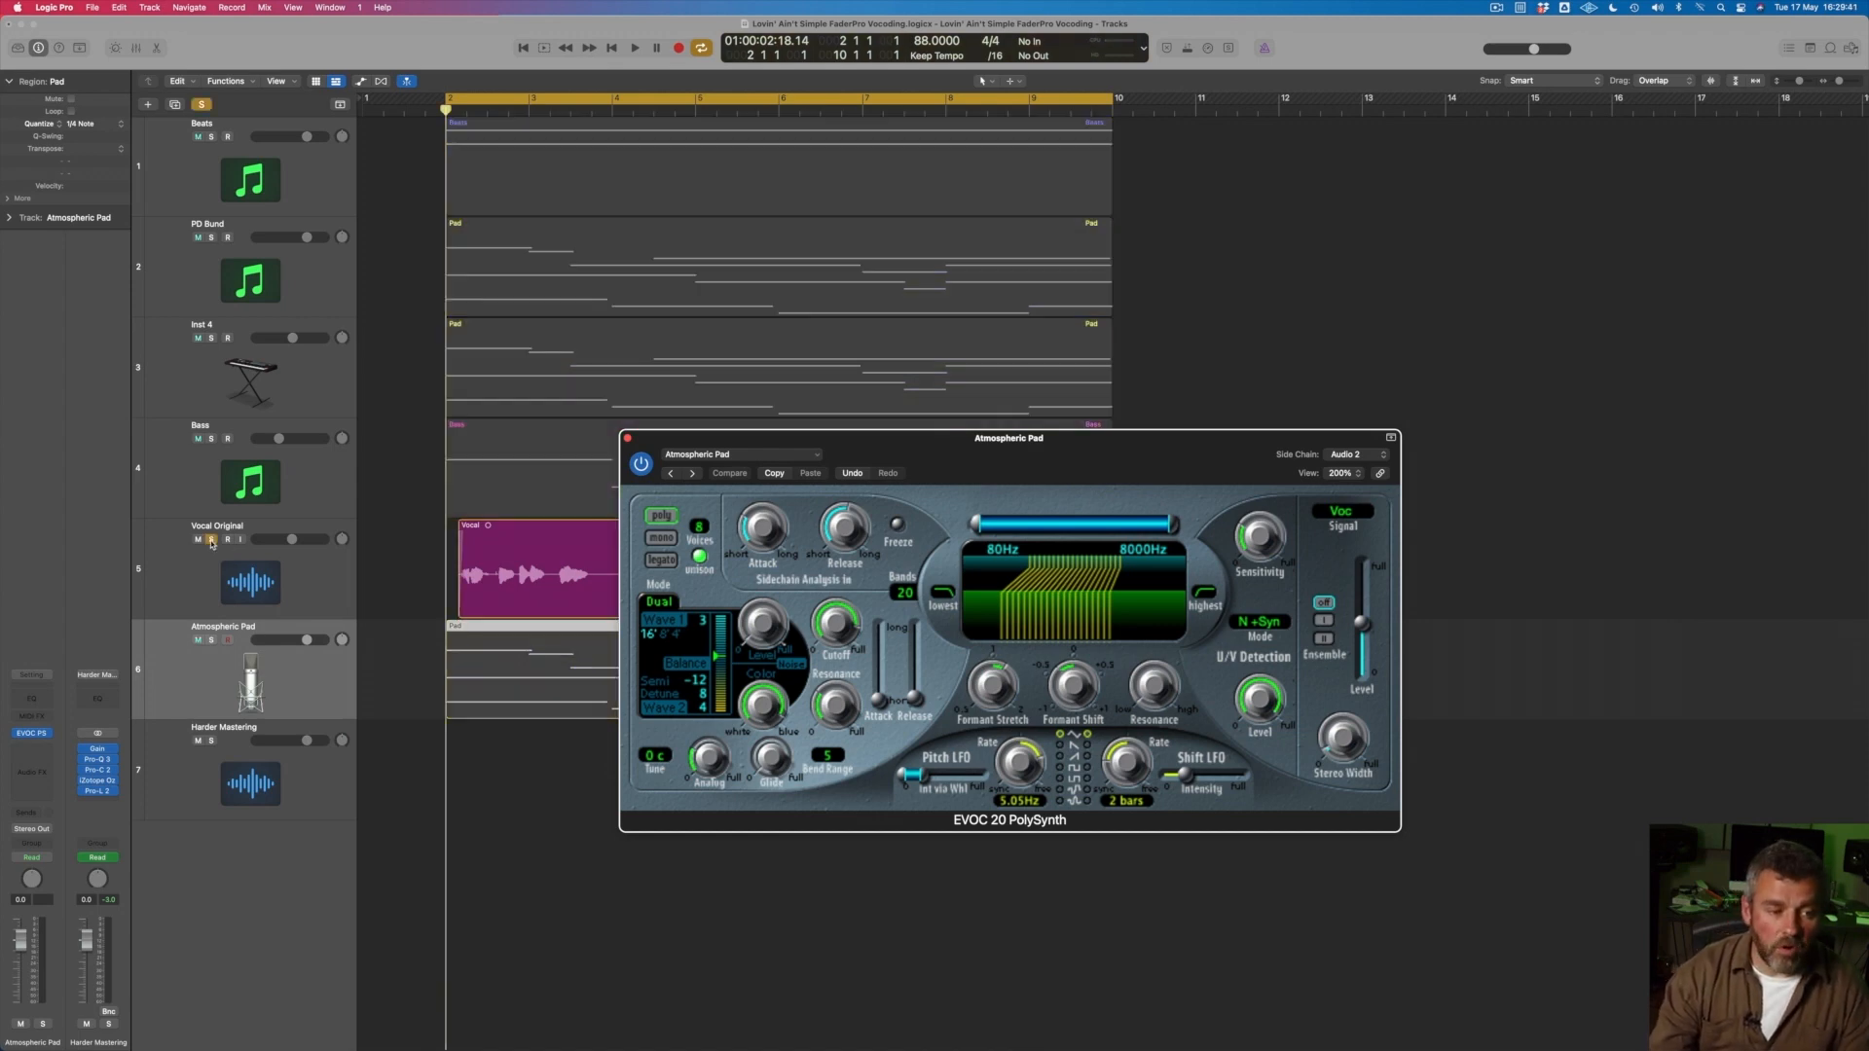
pyautogui.click(212, 639)
pyautogui.press('Return')
pyautogui.press('space')
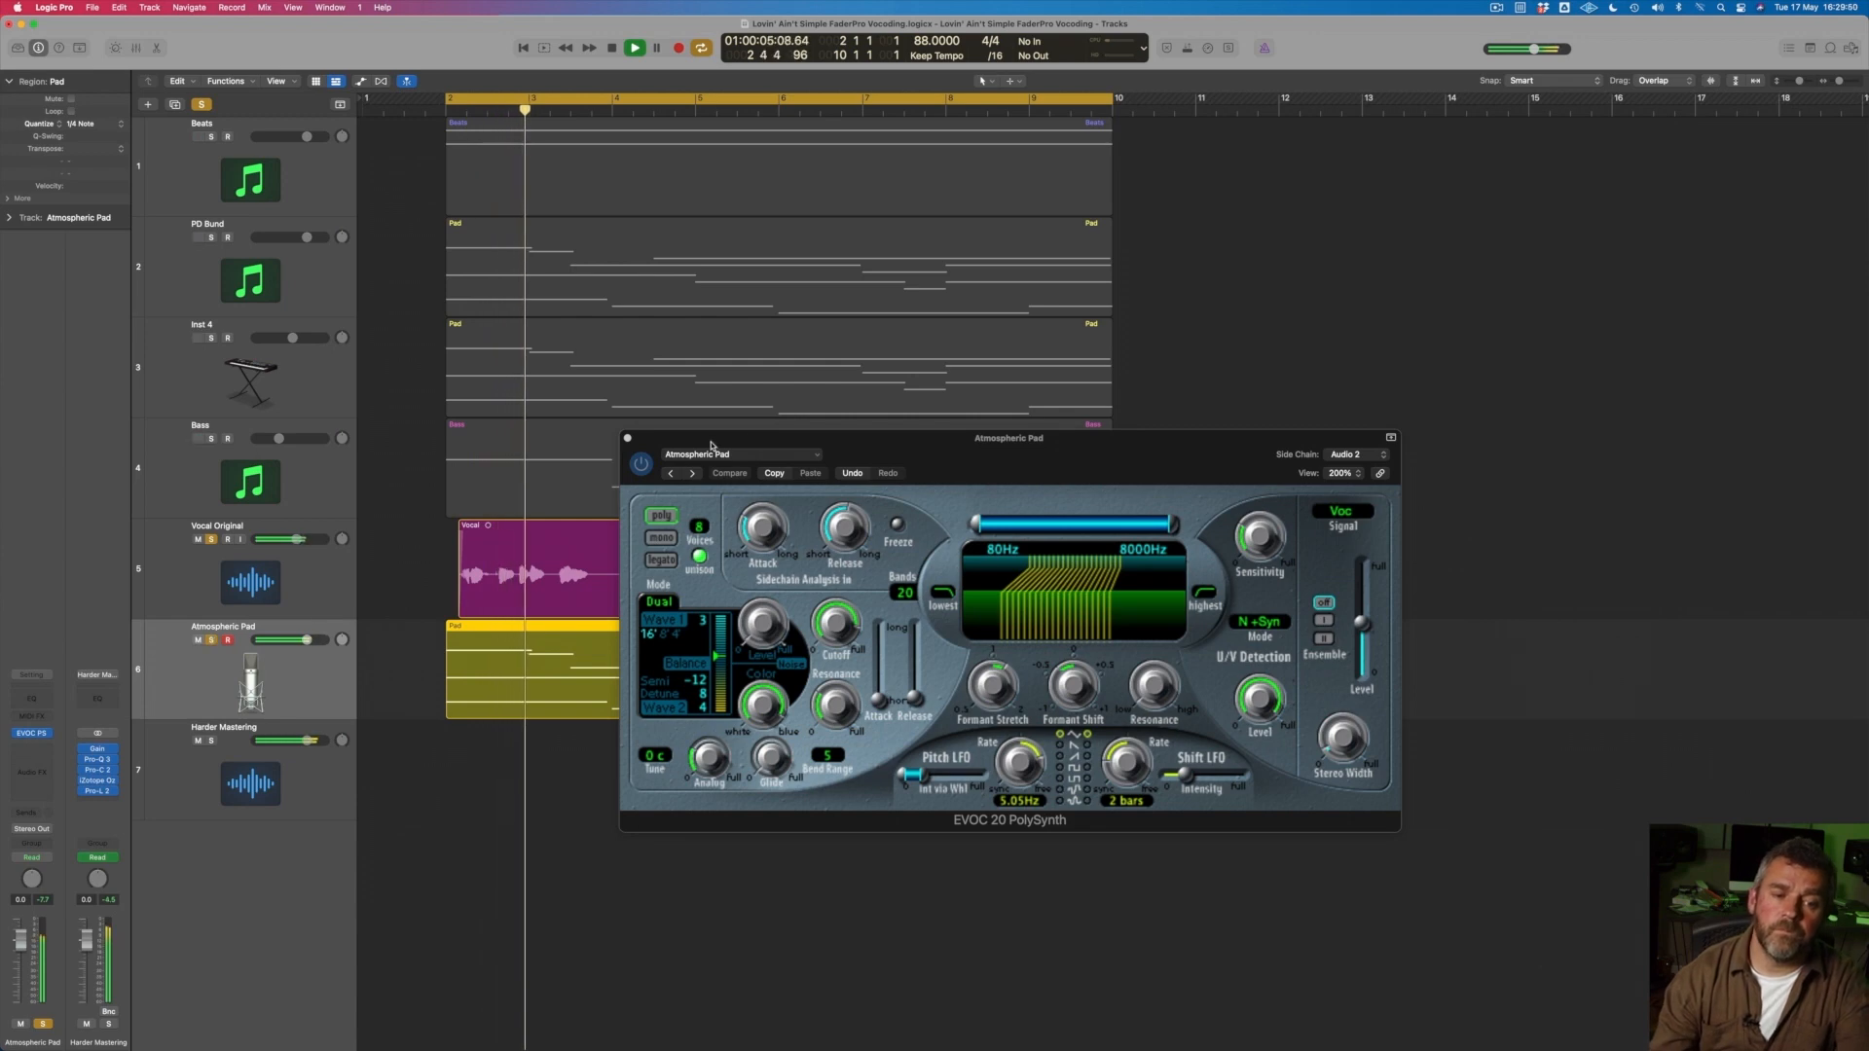
pyautogui.moveTo(750, 440); pyautogui.dragTo(922, 544)
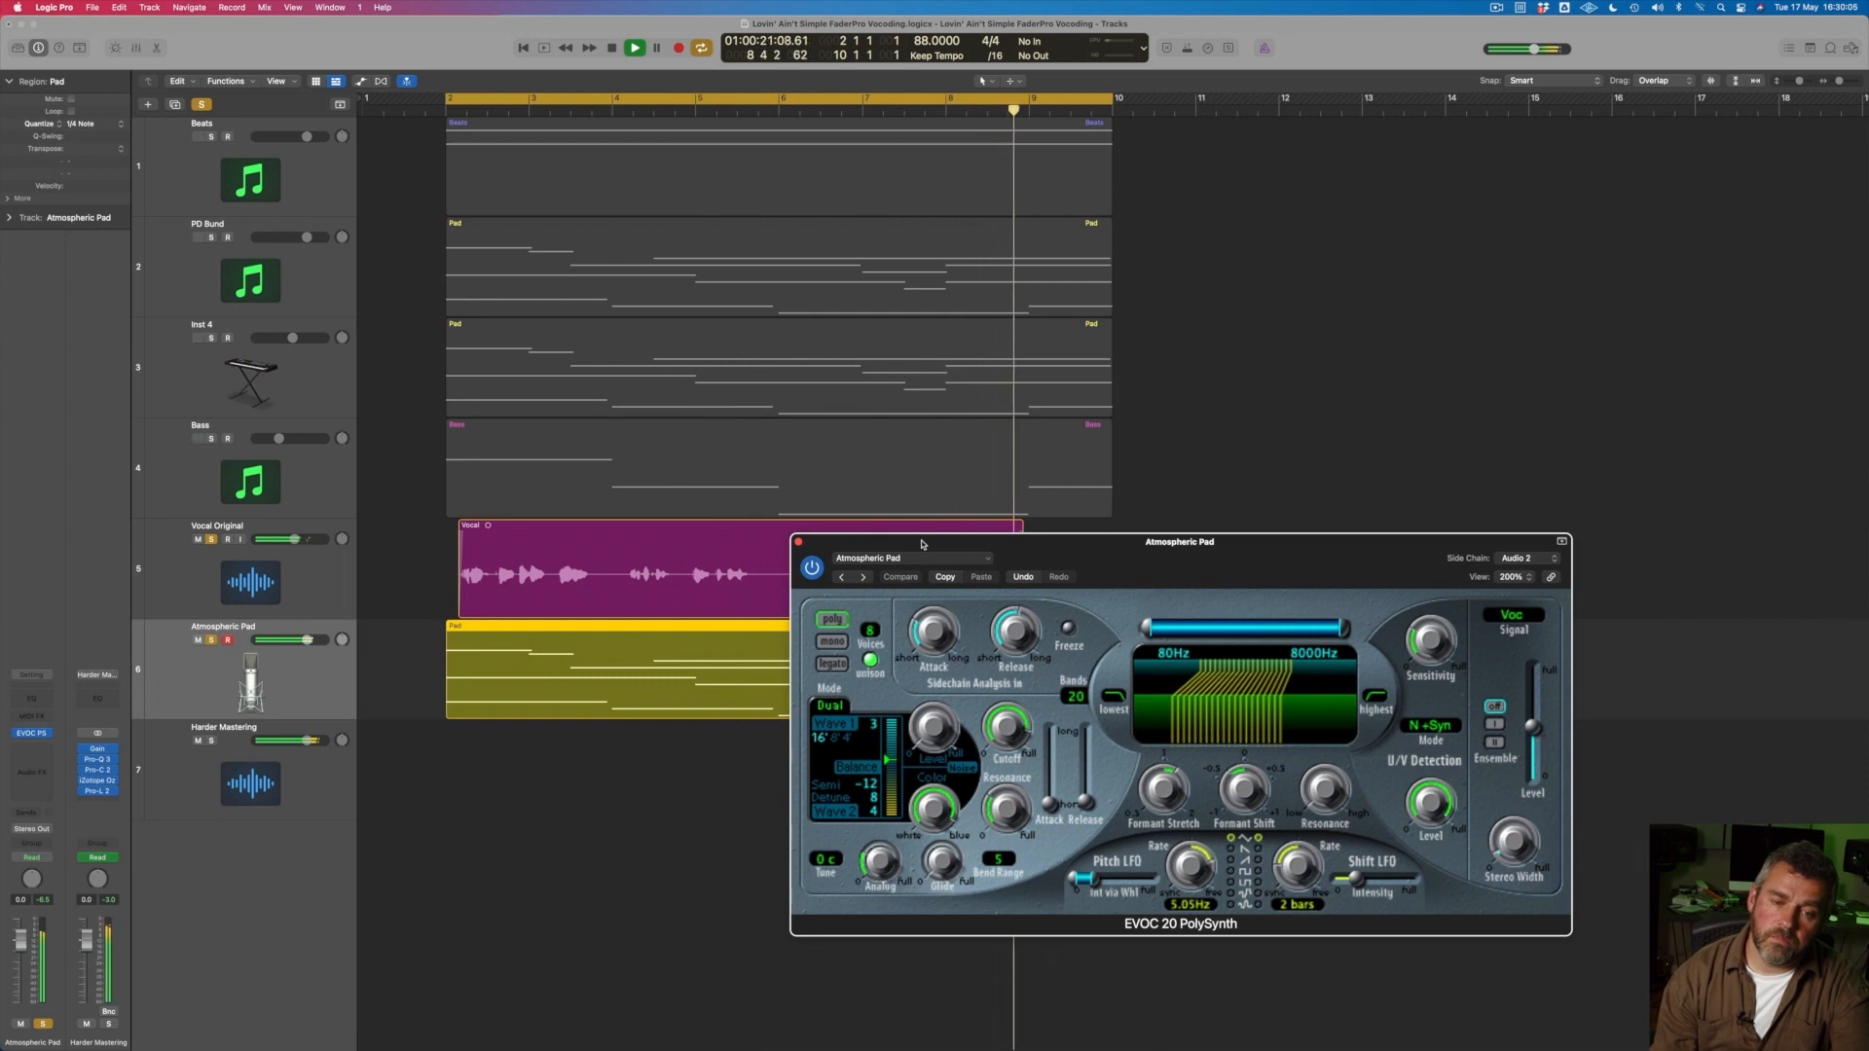
pyautogui.press('space')
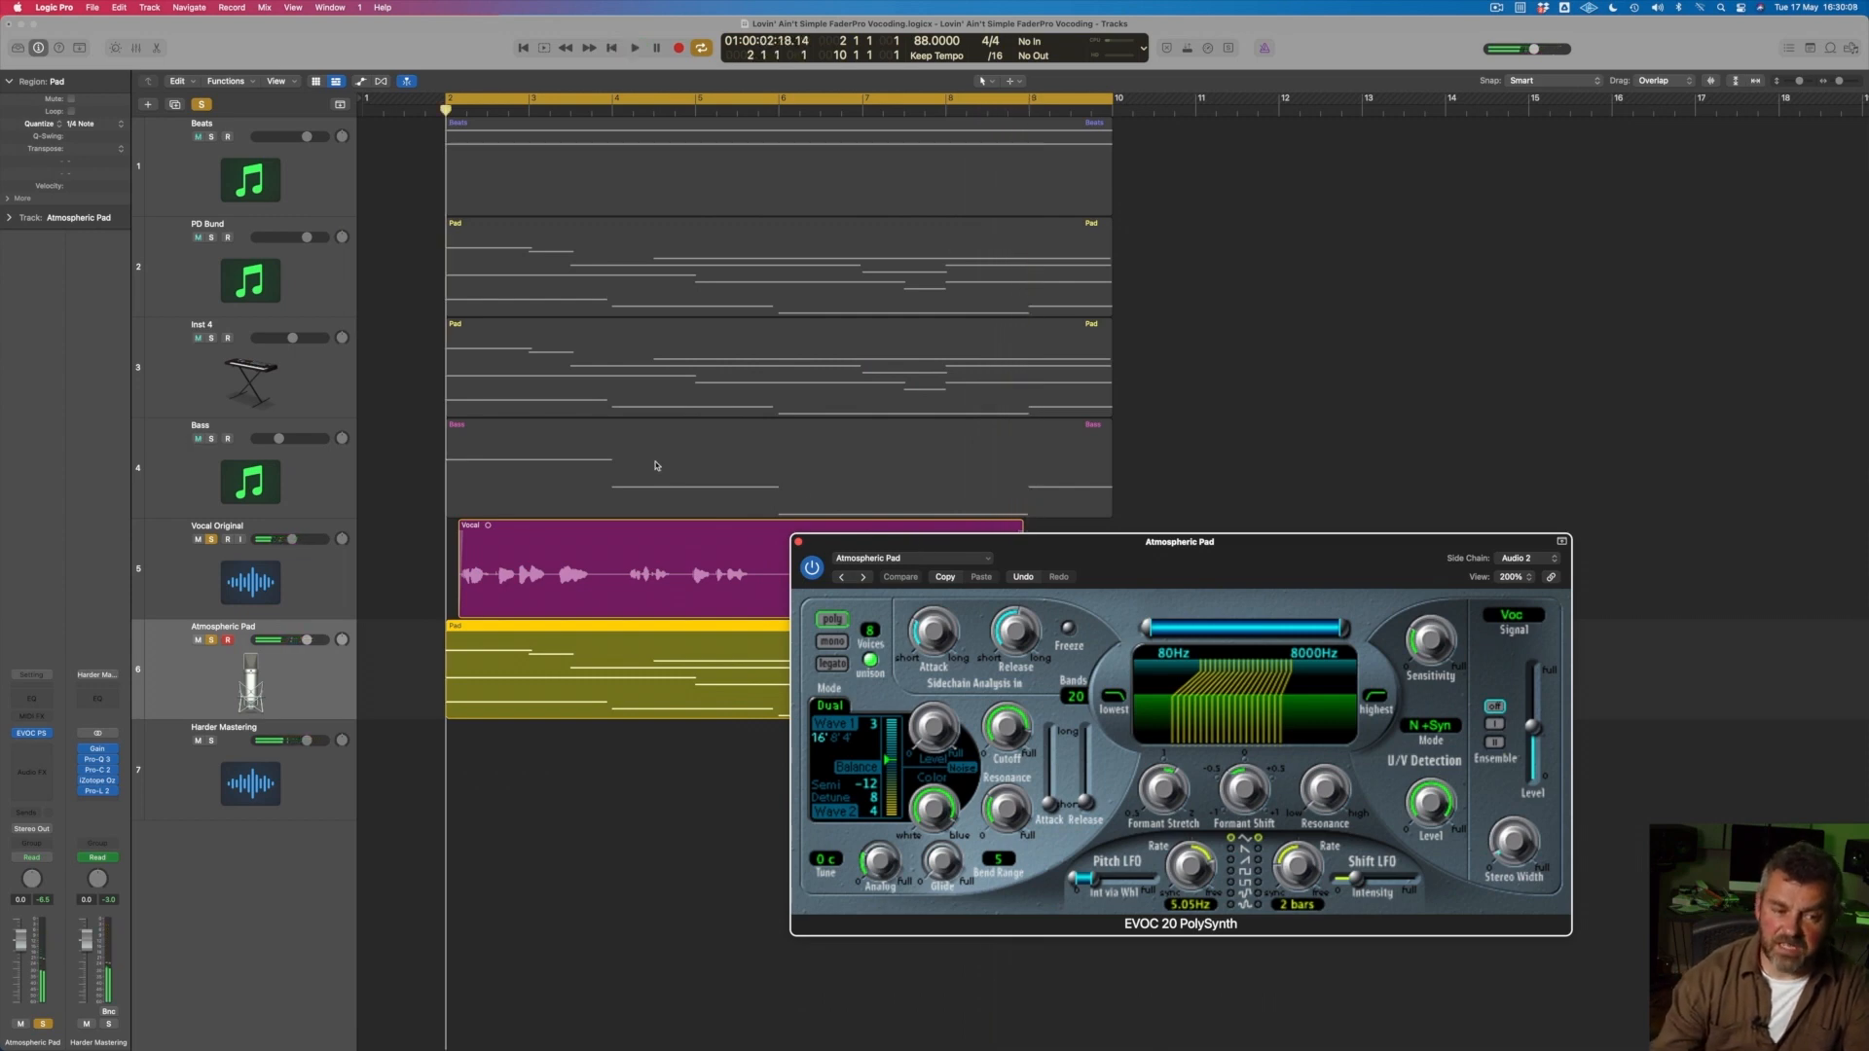
# Transpose the vocoder track's Pad region by +12 and audition it with and without the Vocal Original track soloed.
pyautogui.click(312, 666)
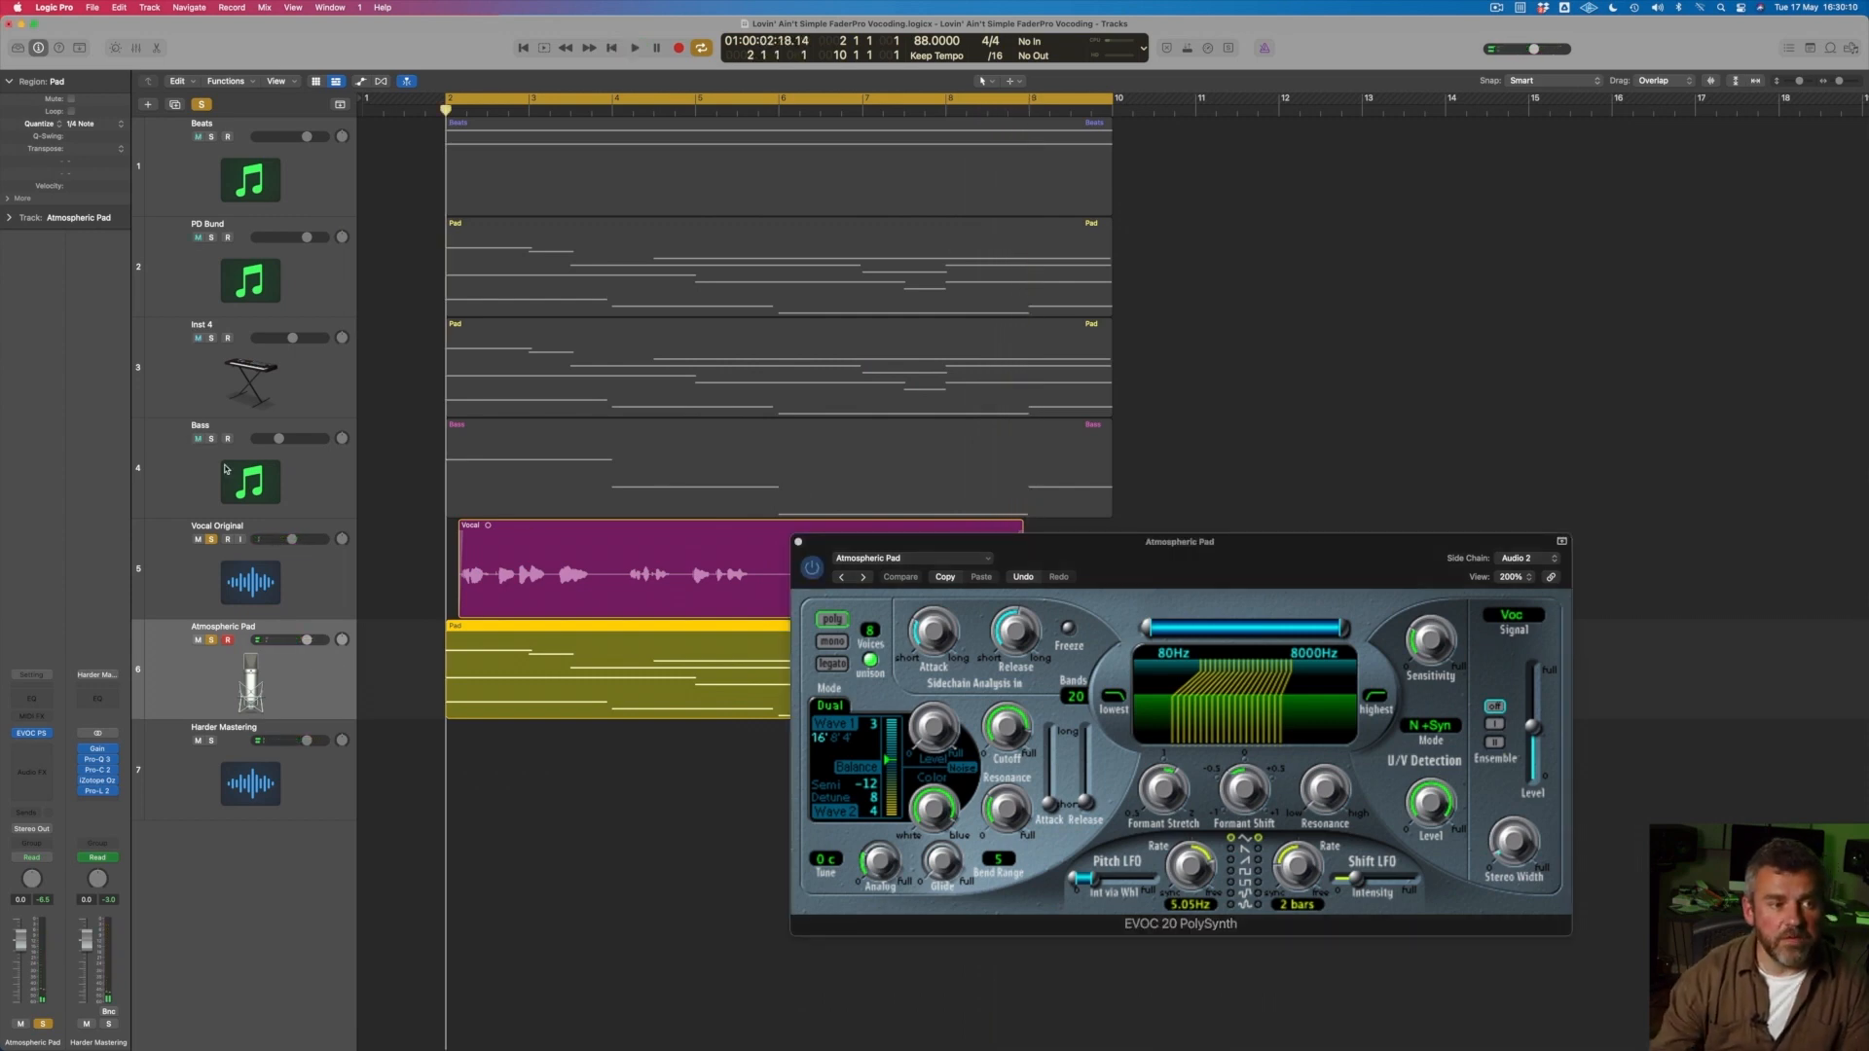
pyautogui.click(121, 150)
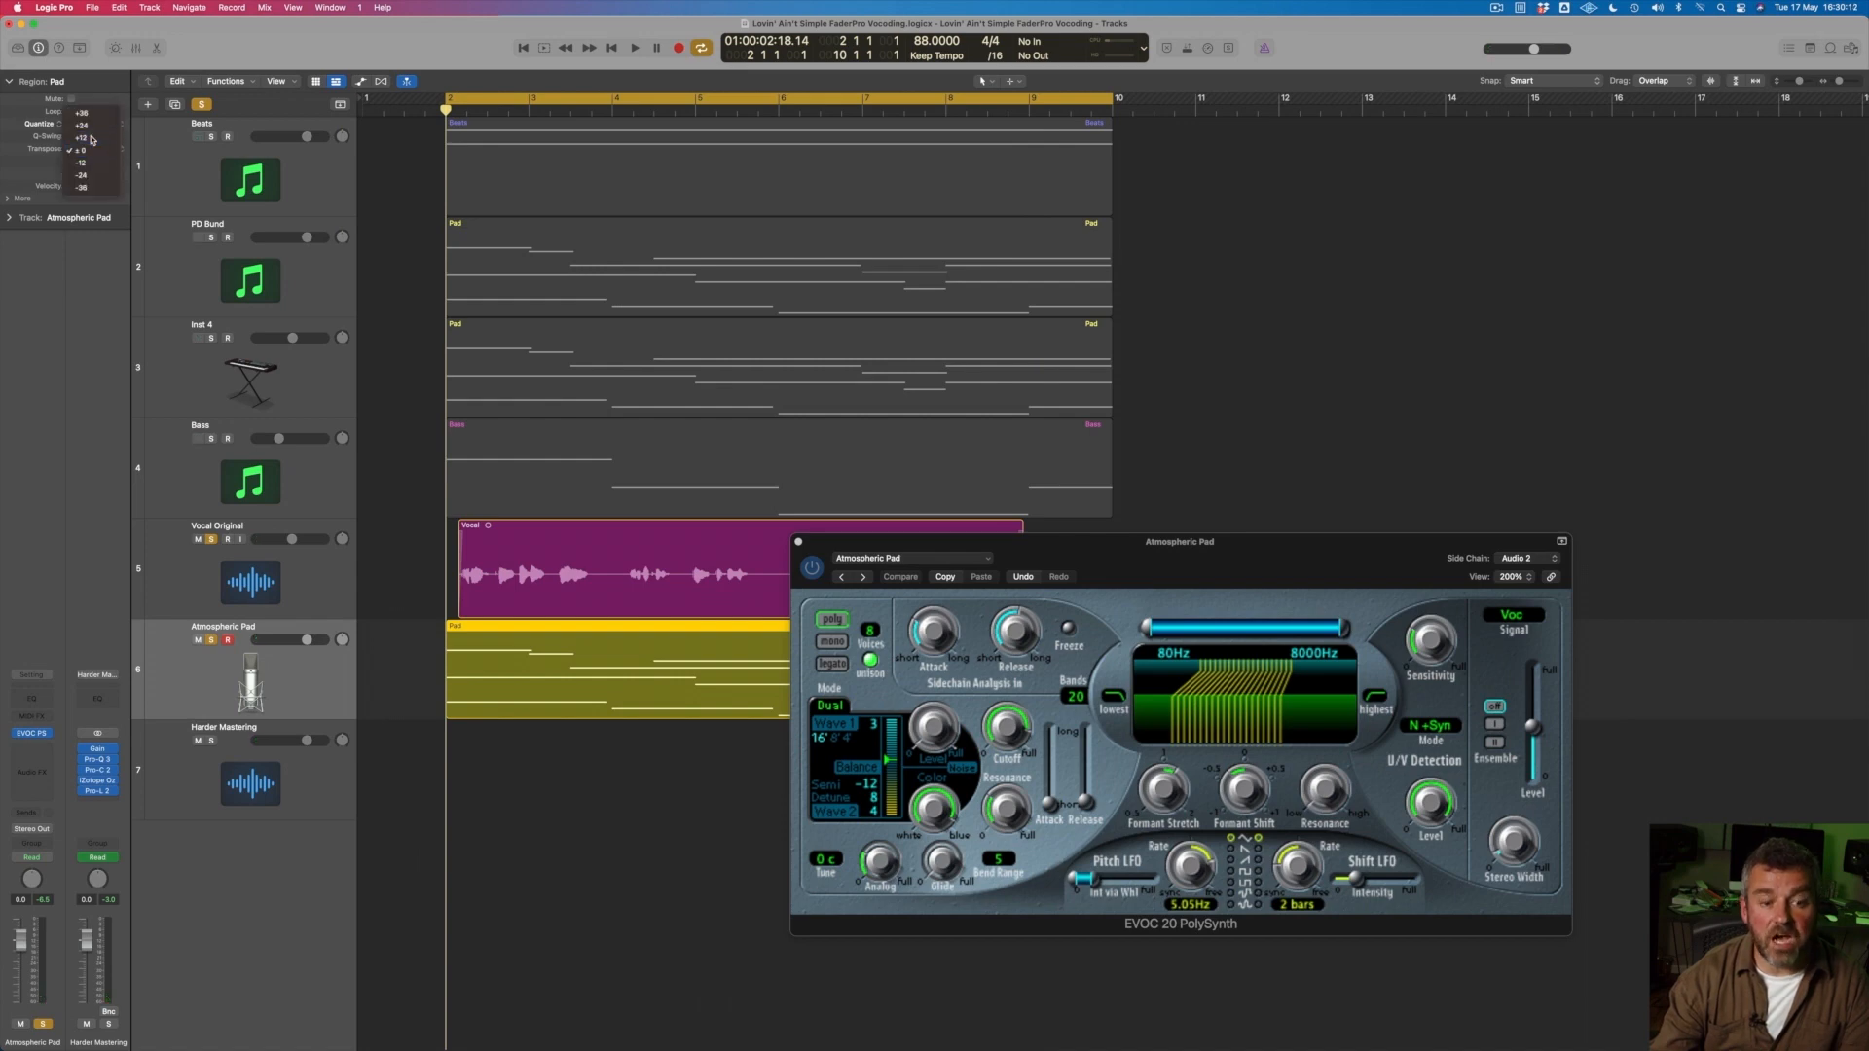
pyautogui.click(82, 138)
pyautogui.press('space')
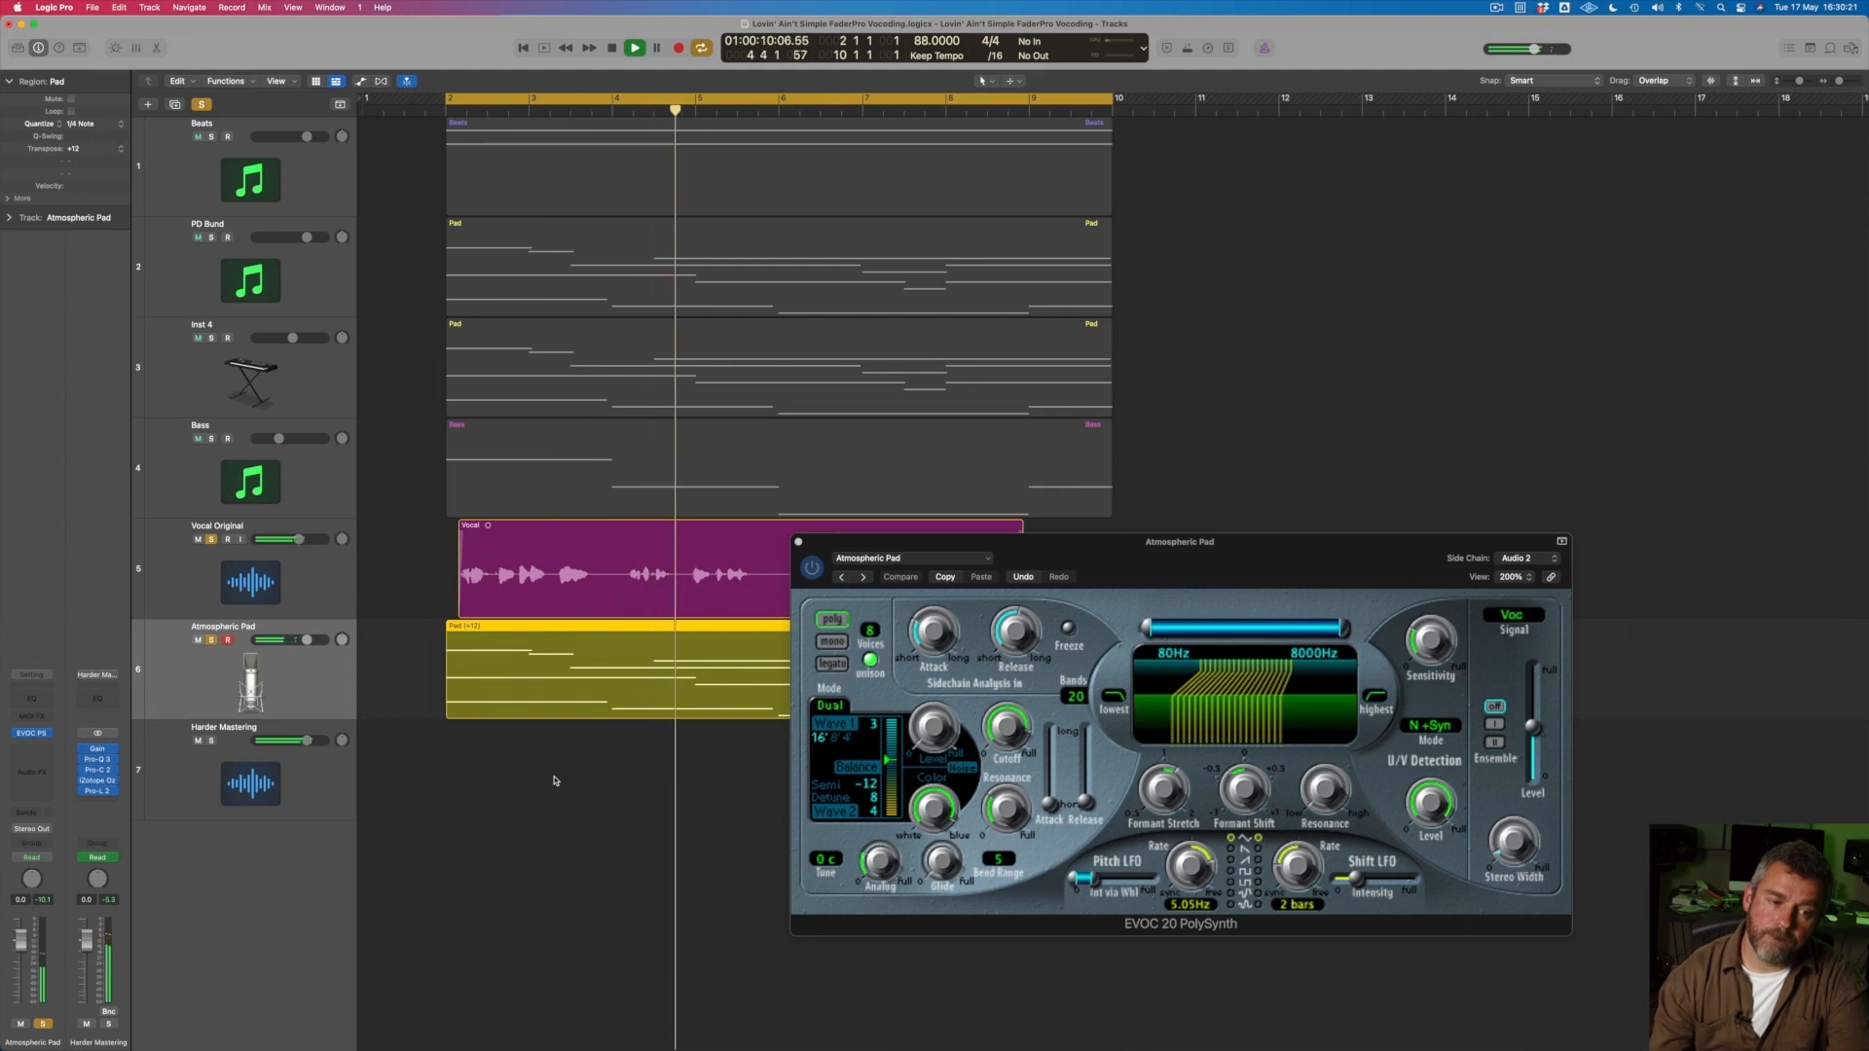
pyautogui.click(212, 541)
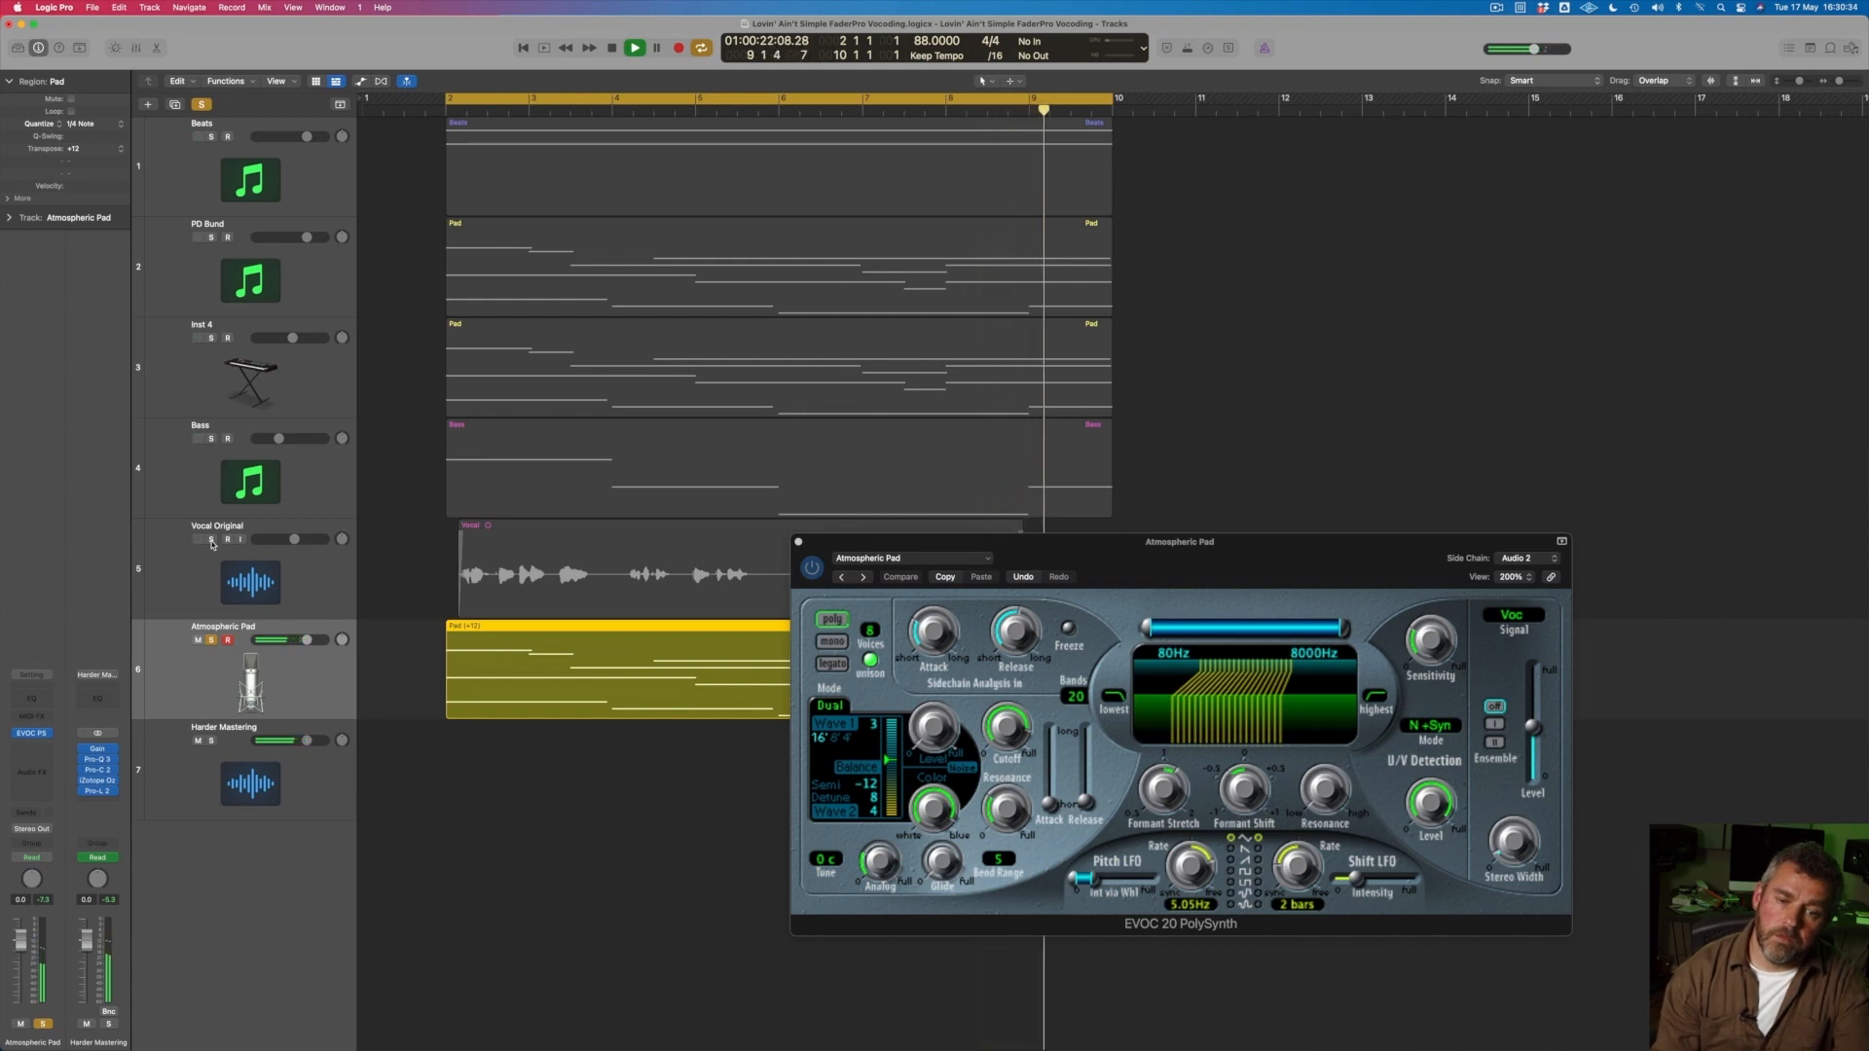
pyautogui.press('space')
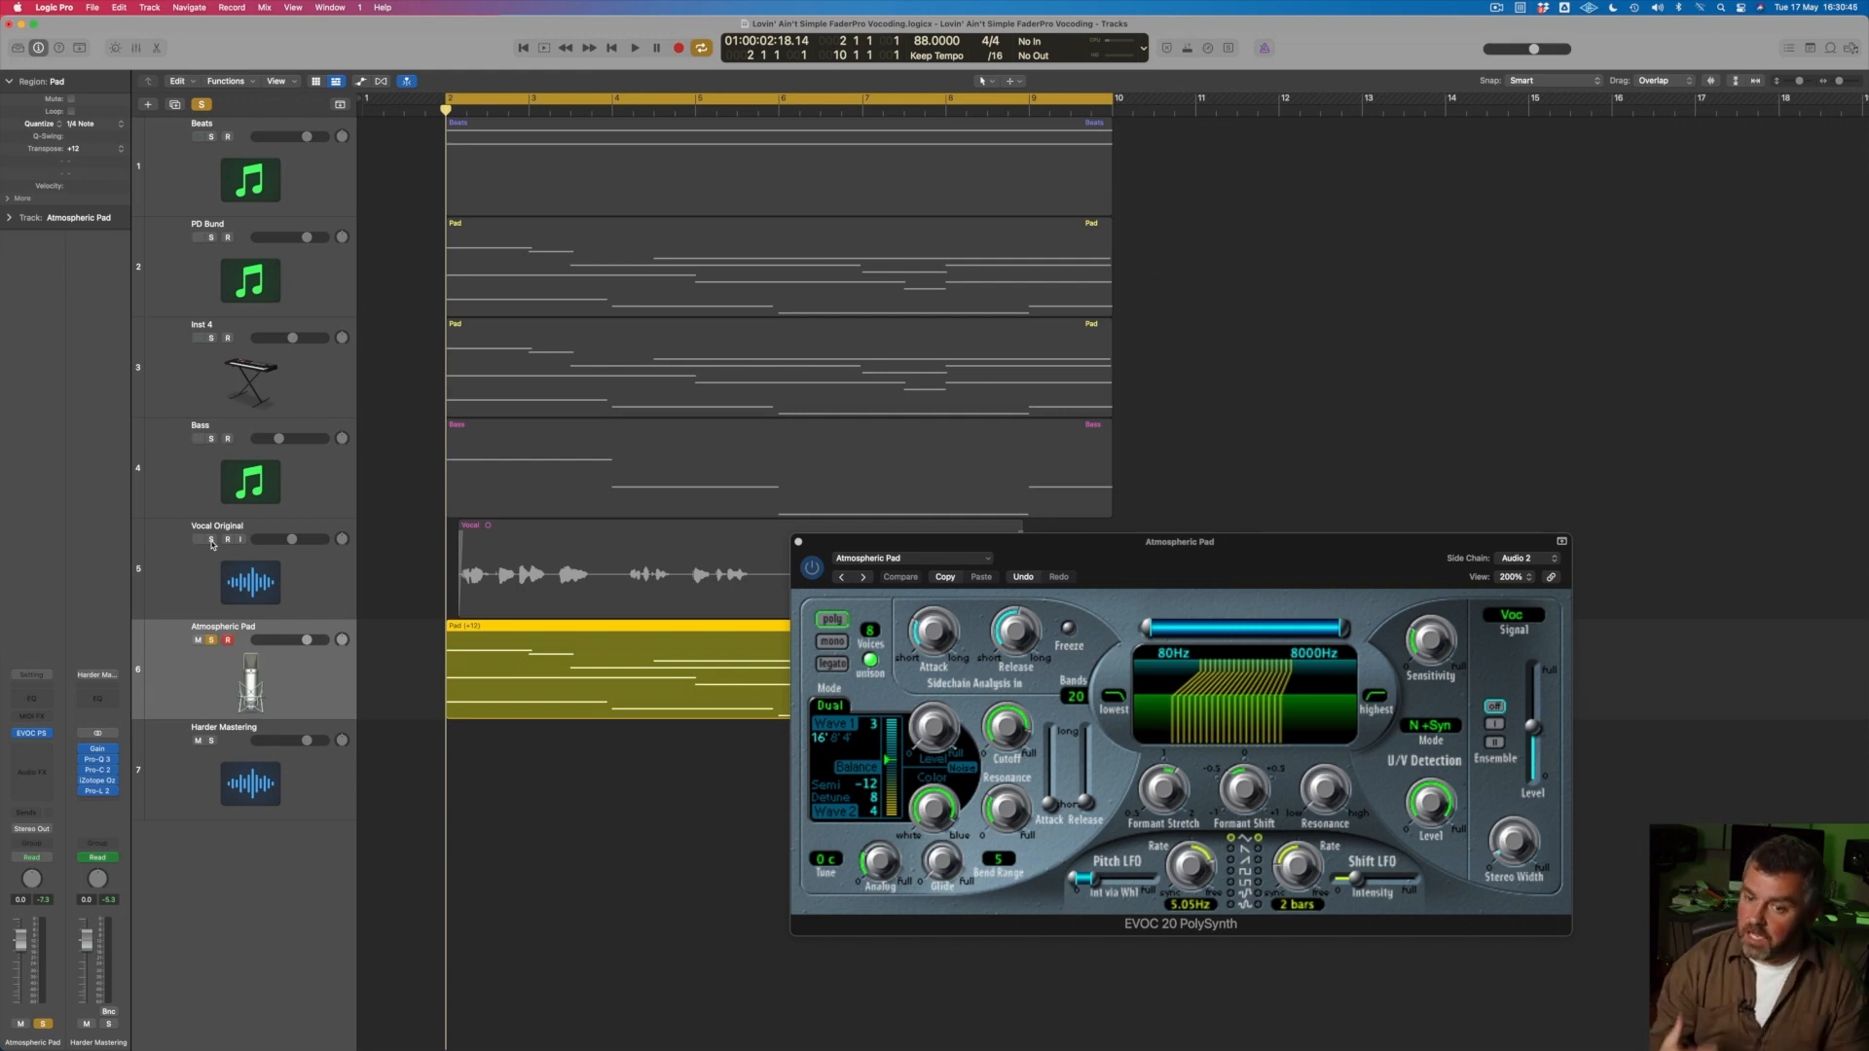
# During playback, raise the vocoder's Formant Shift and Formant Stretch and set its lowest frequency to 320 Hz.
pyautogui.press('space')
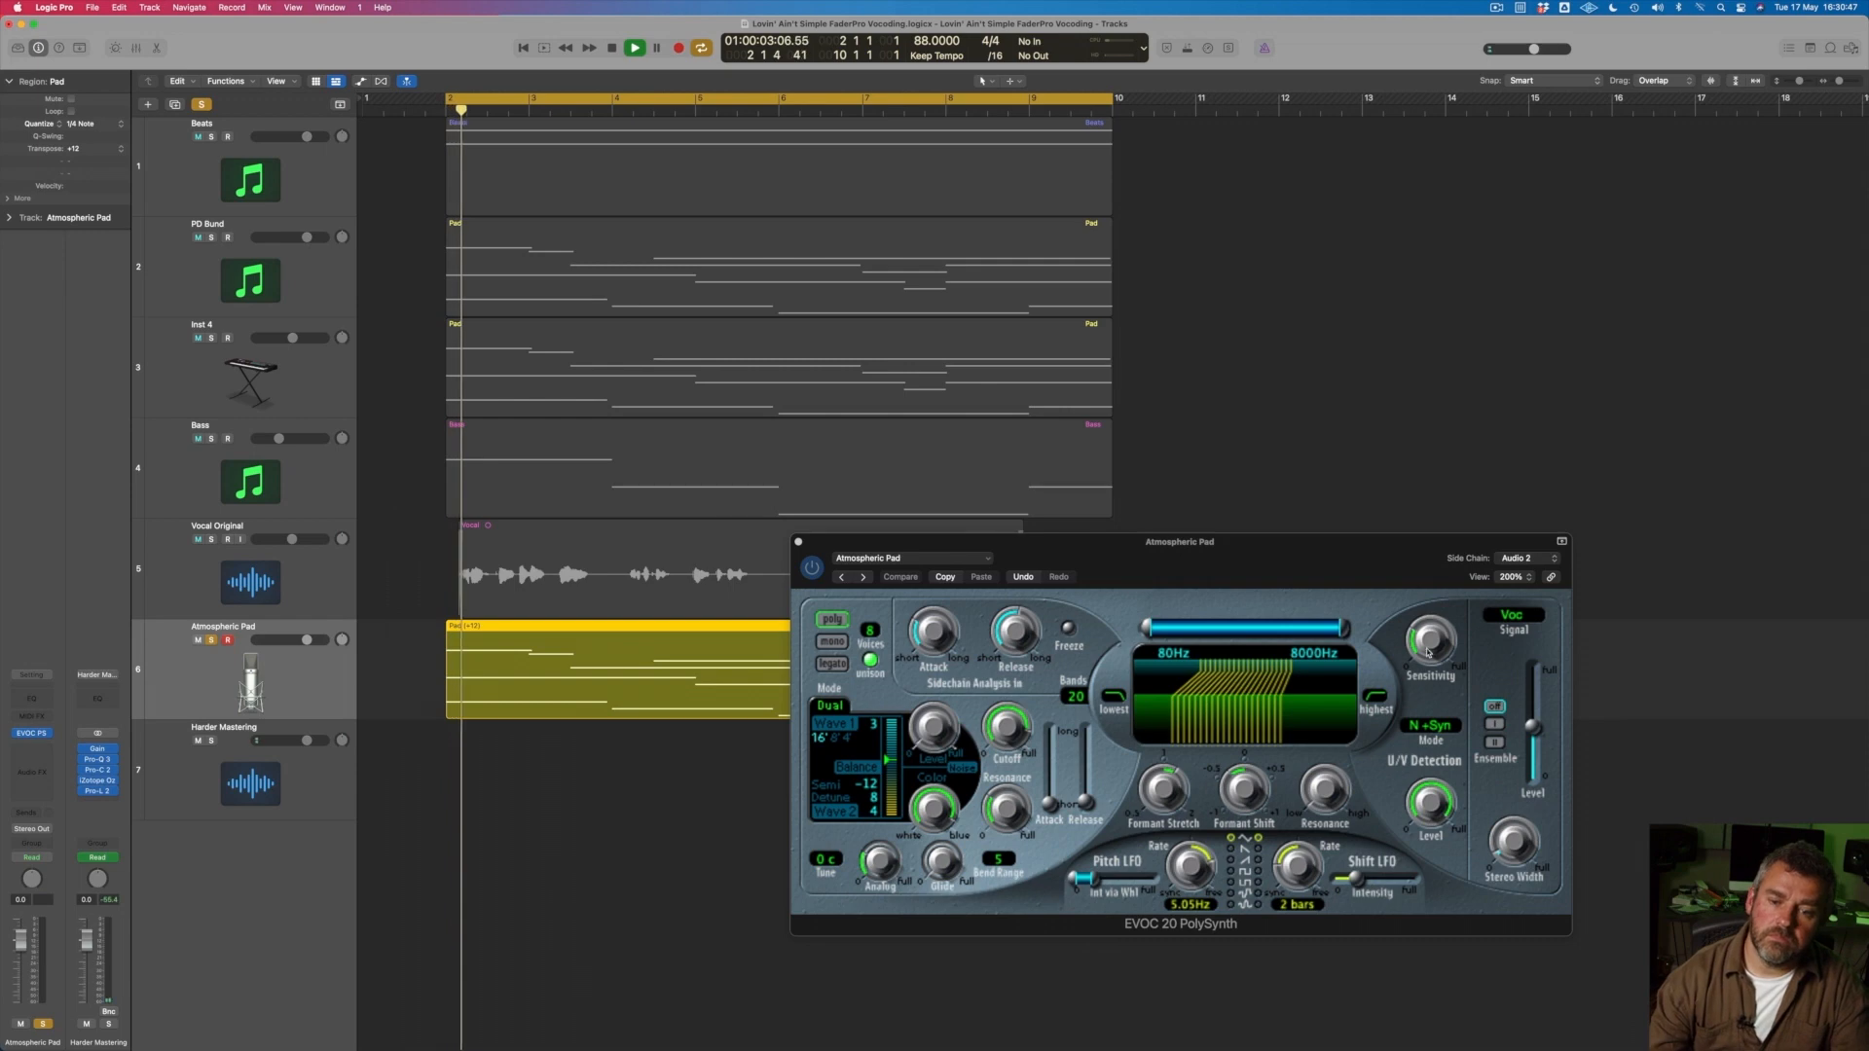
pyautogui.moveTo(1253, 769); pyautogui.dragTo(1250, 718)
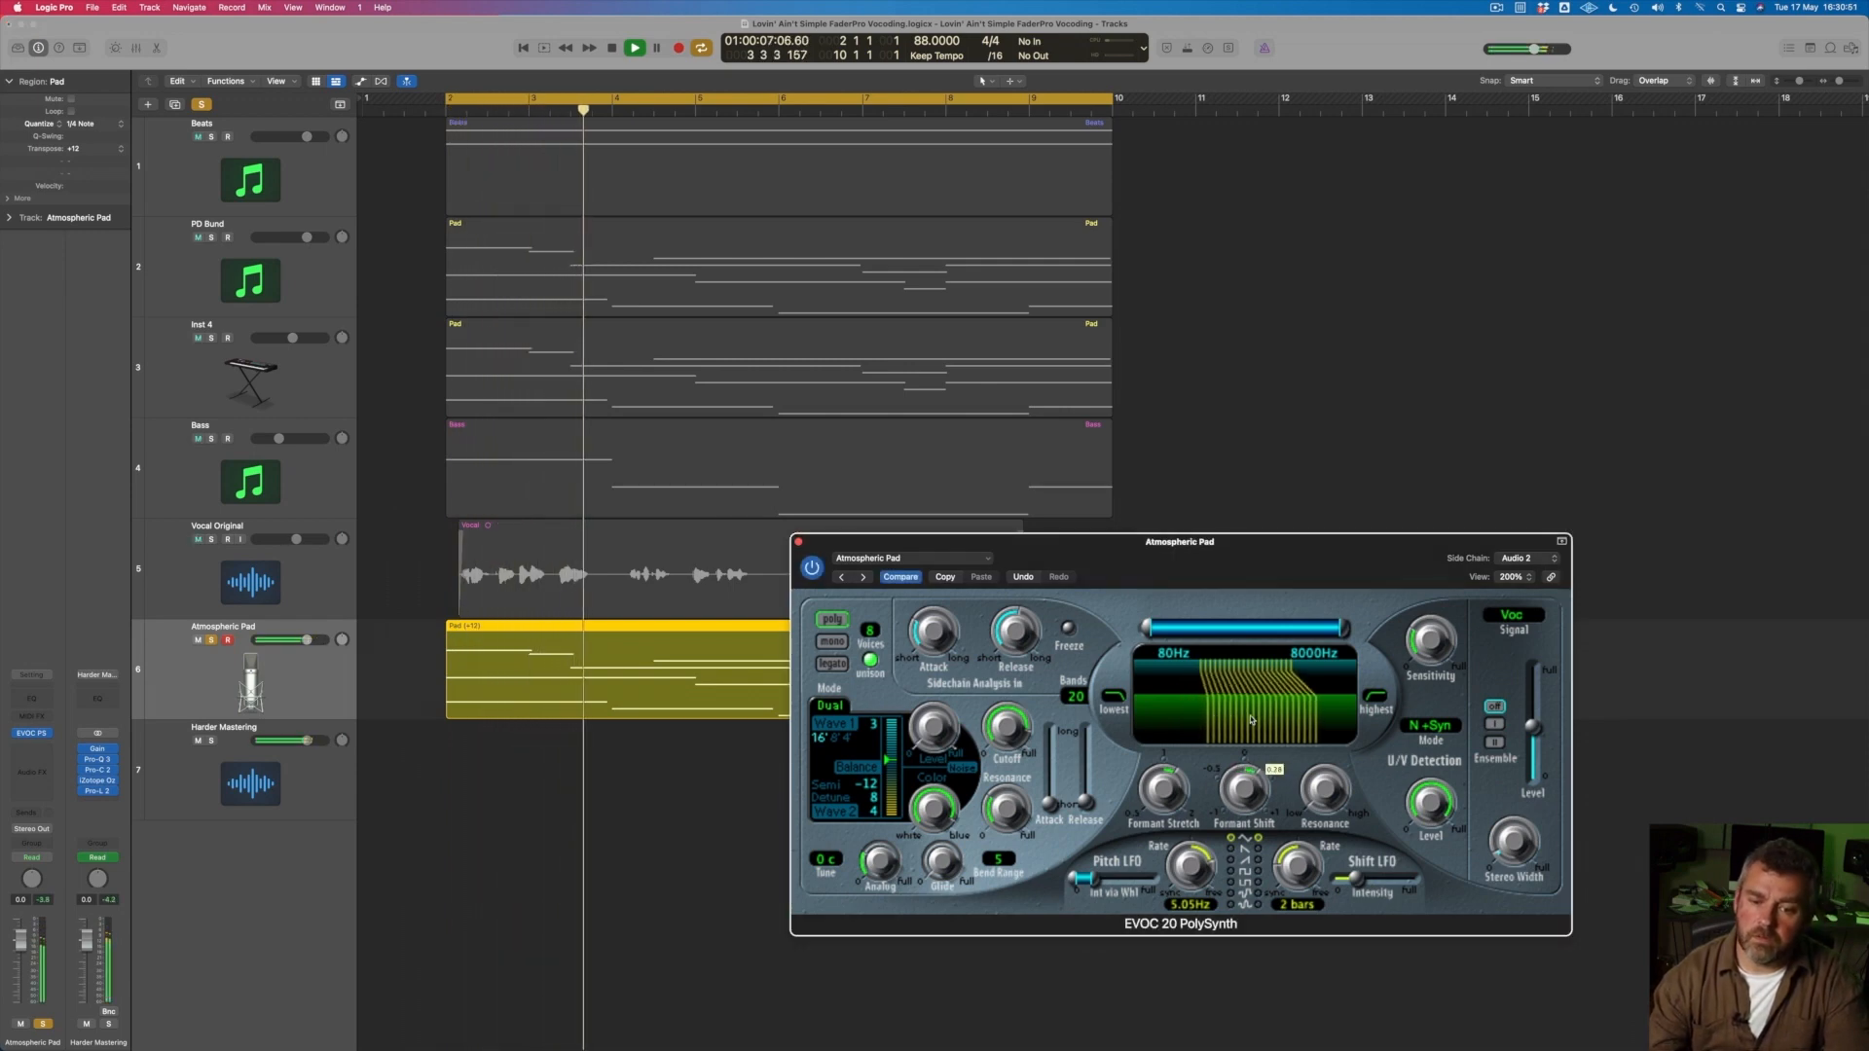
pyautogui.moveTo(1170, 787); pyautogui.dragTo(1168, 747)
pyautogui.moveTo(1148, 627); pyautogui.dragTo(1266, 624)
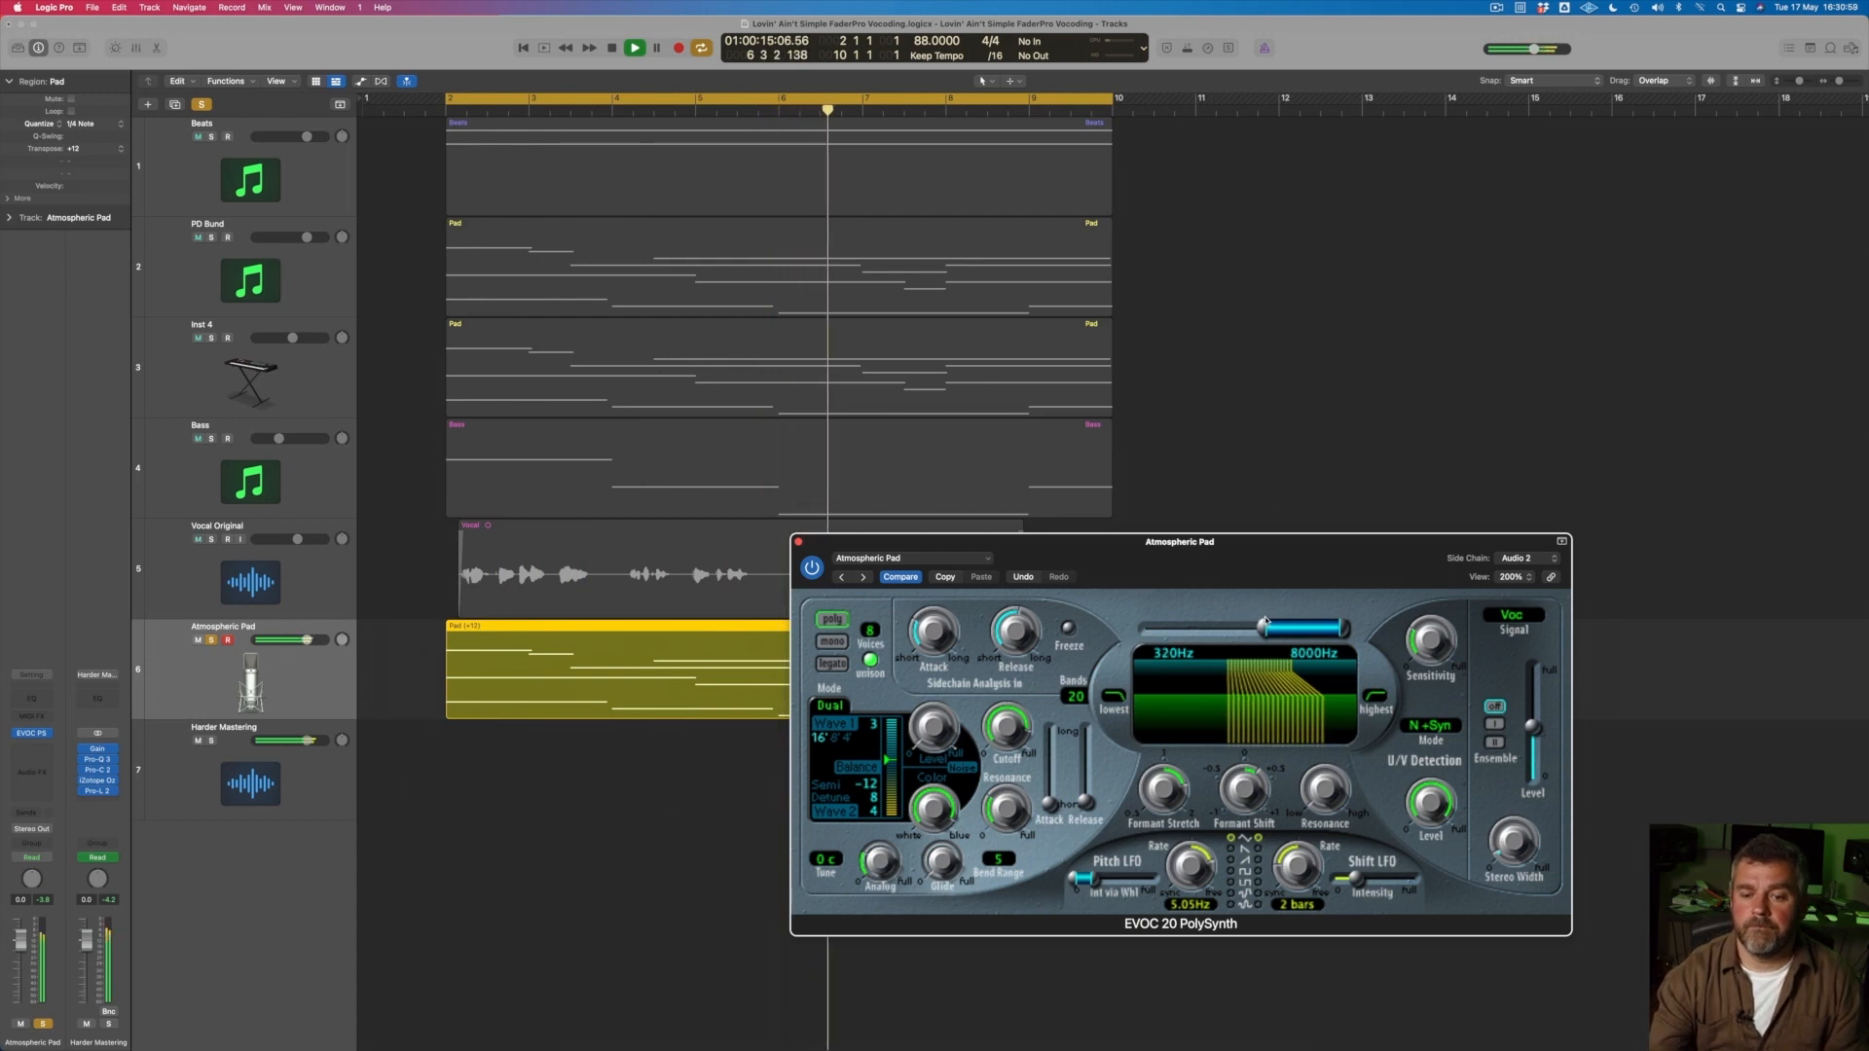
pyautogui.moveTo(1244, 790); pyautogui.dragTo(1243, 767)
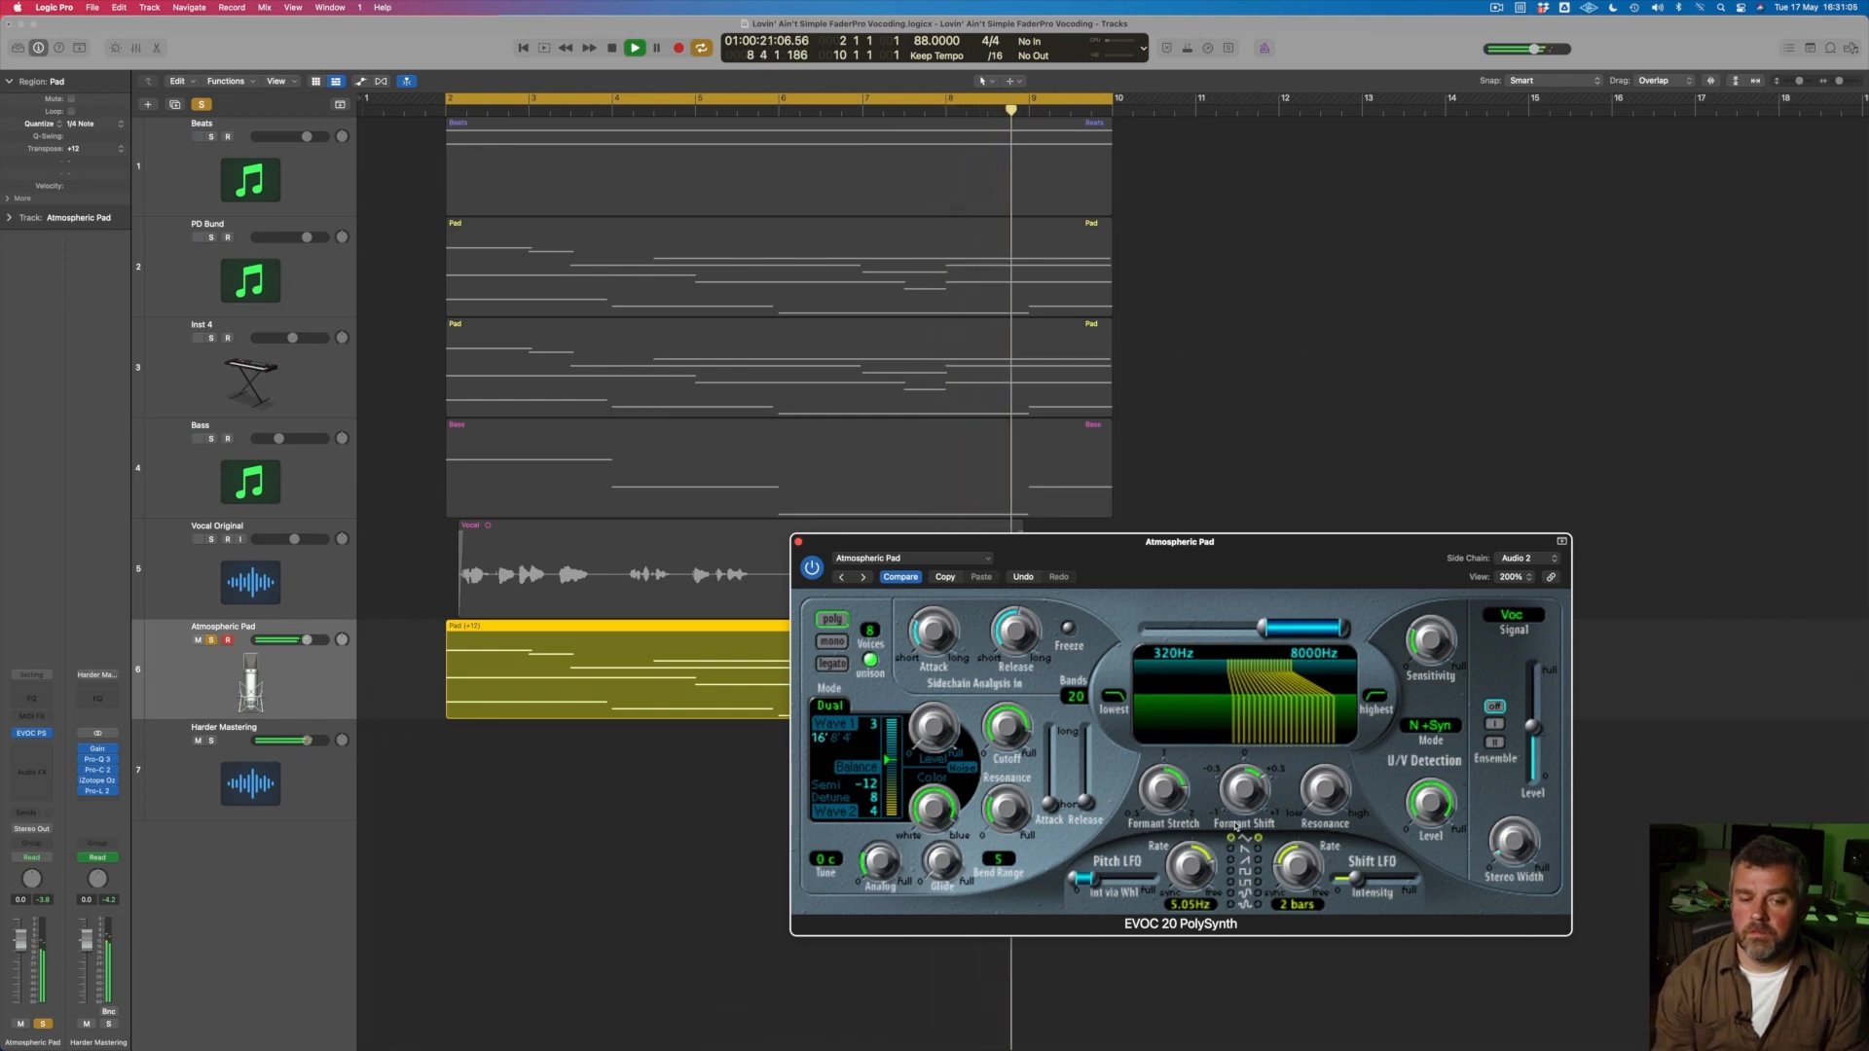
pyautogui.press('space')
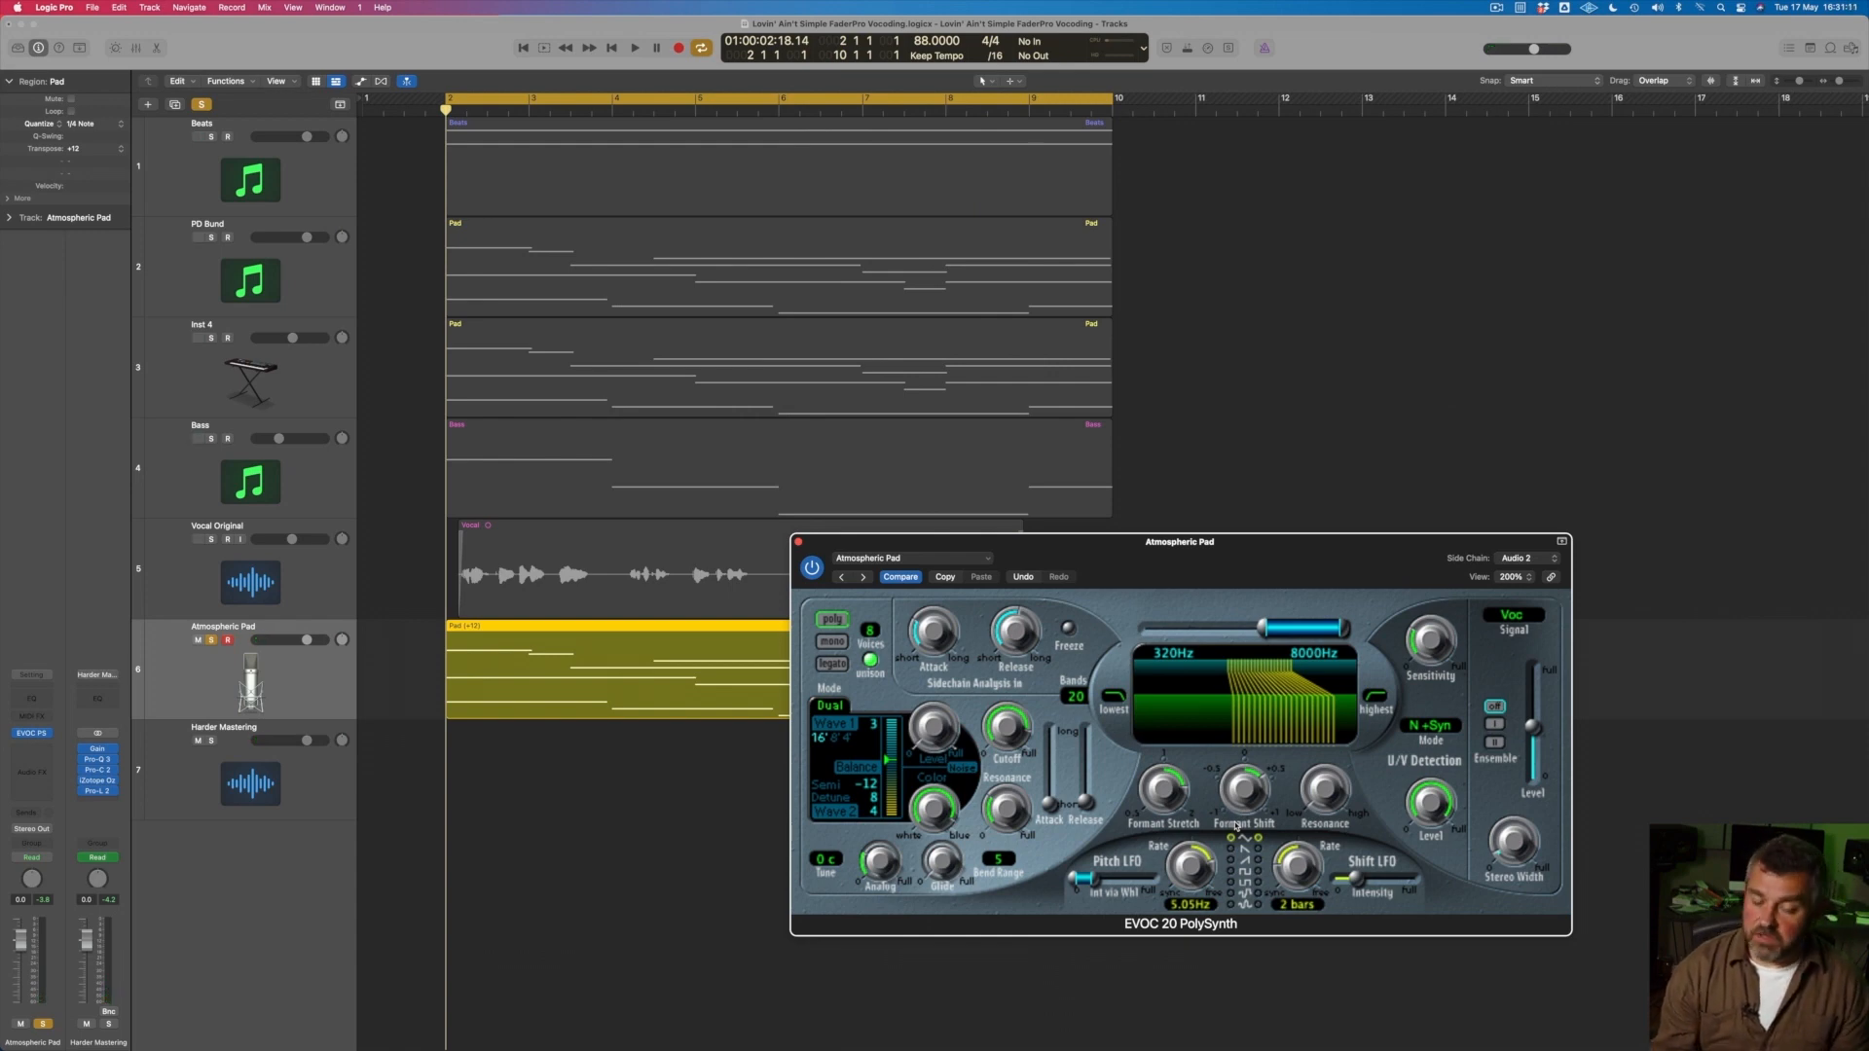
# Unsolo the vocoder track and, in the full mix, set its lowest frequency to 160 Hz and lower its Formant Shift.
pyautogui.click(211, 639)
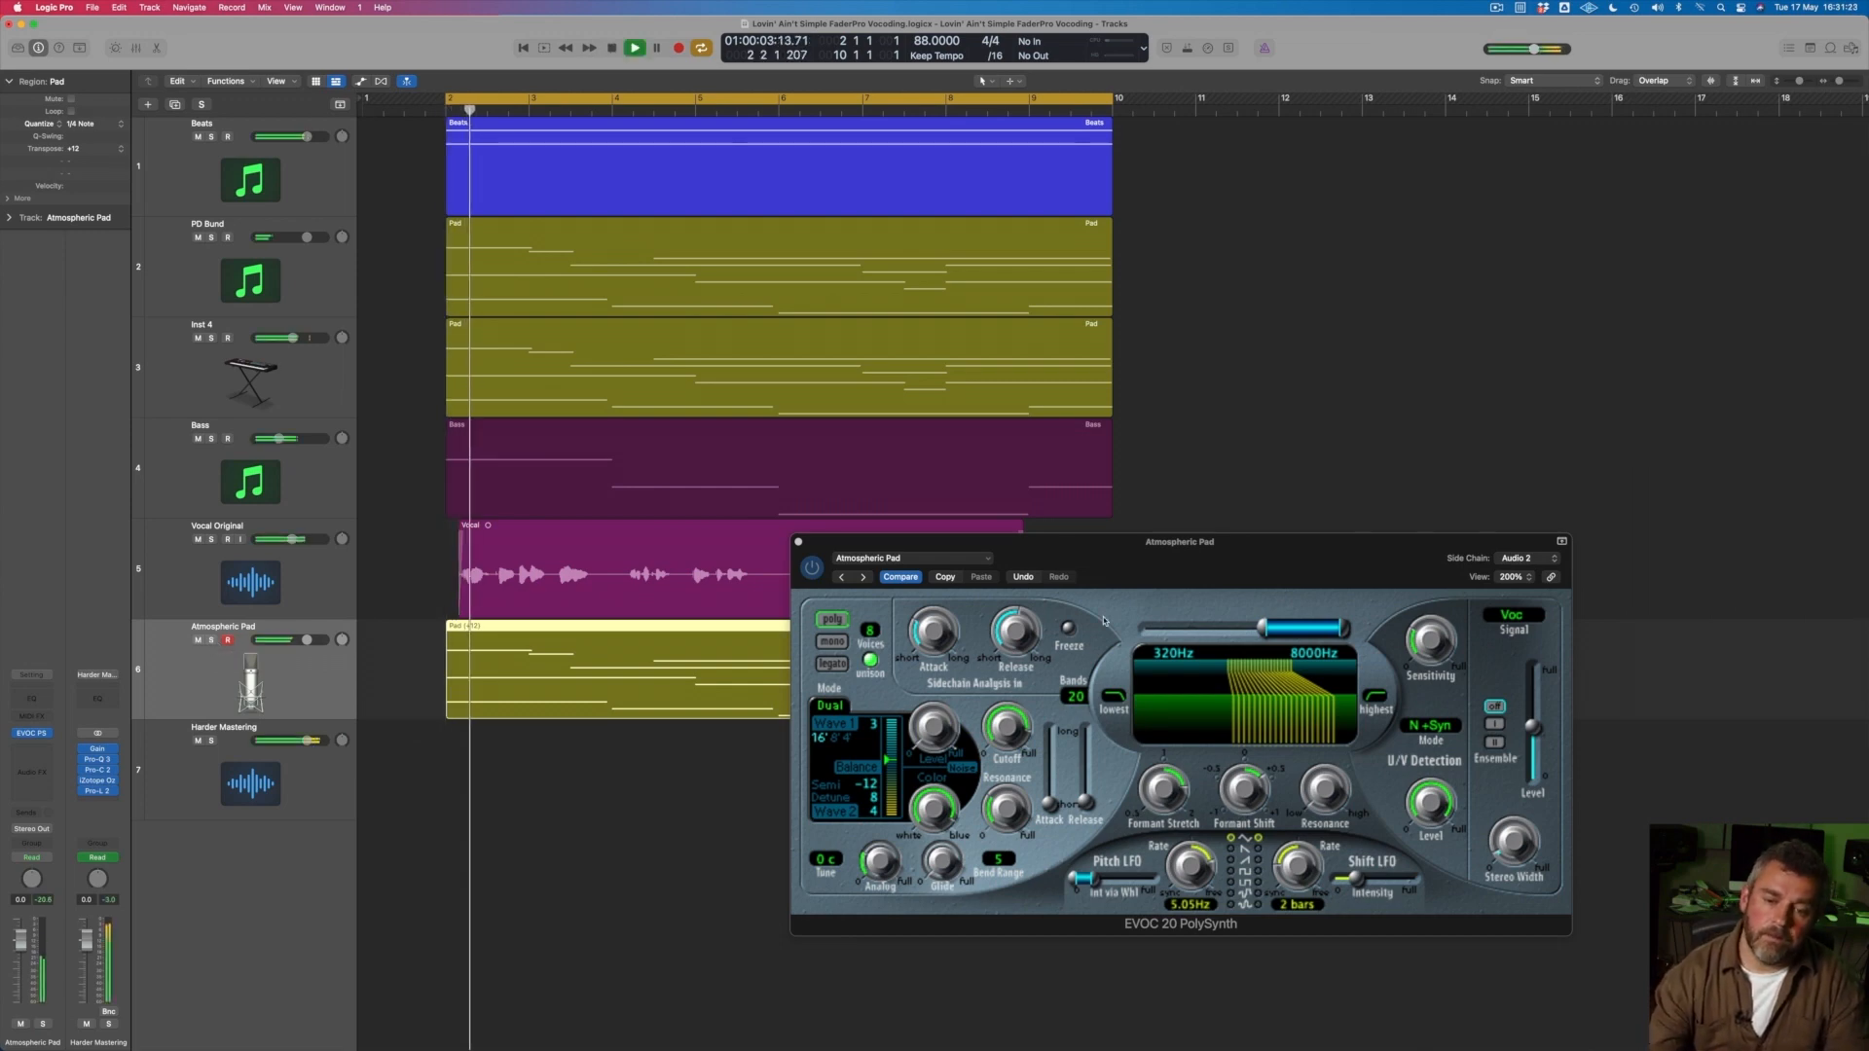
pyautogui.click(1253, 790)
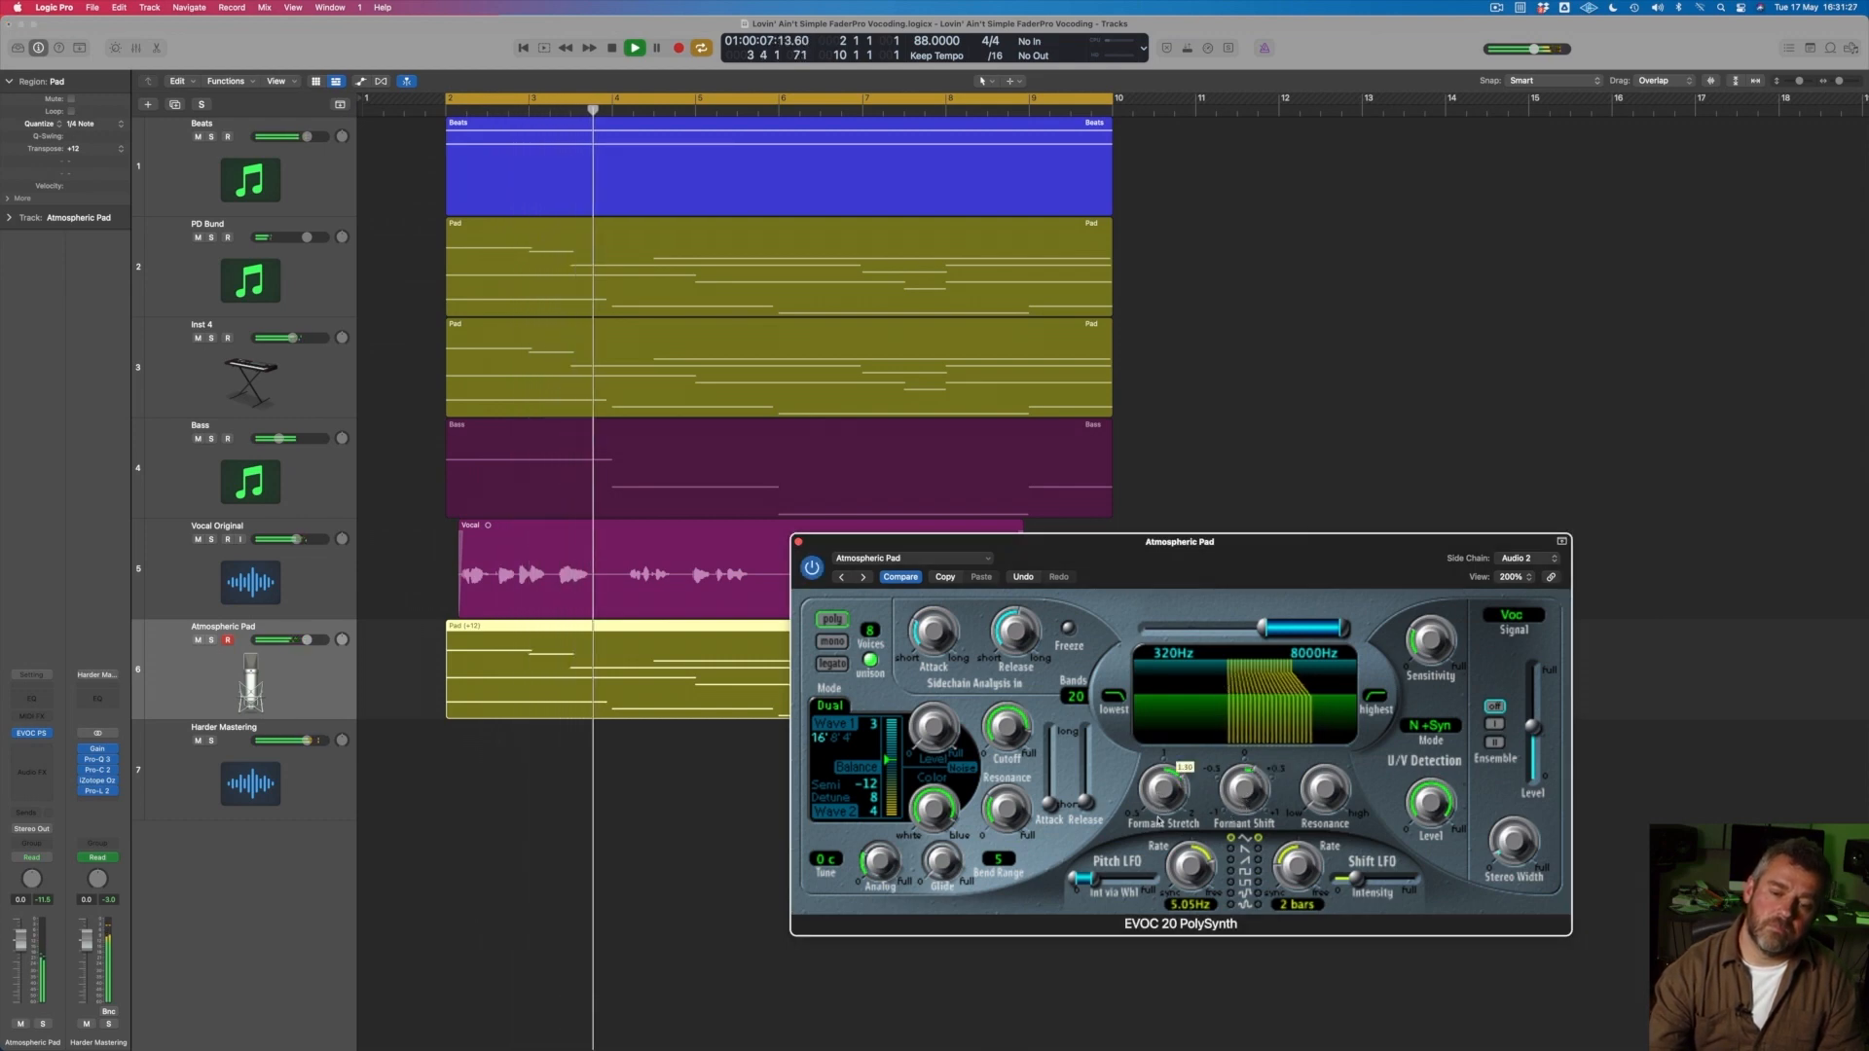
pyautogui.moveTo(1263, 633); pyautogui.dragTo(1204, 631)
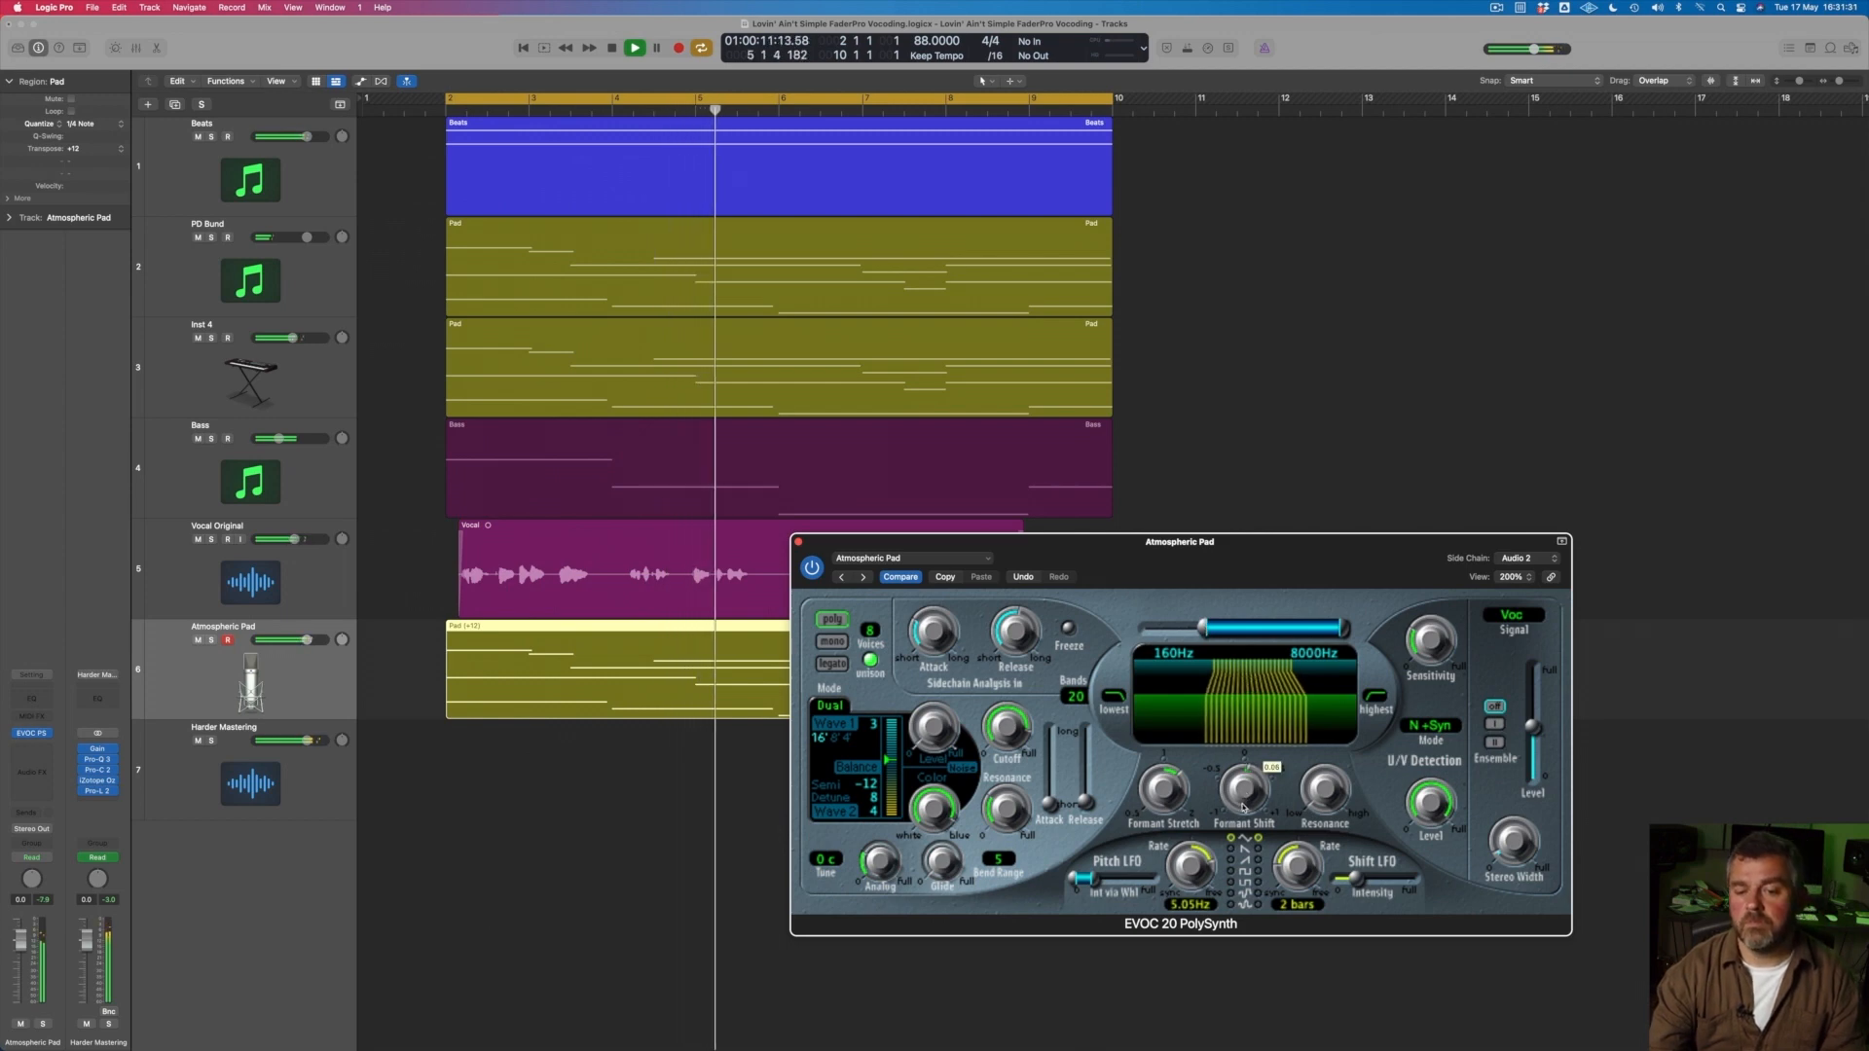
pyautogui.moveTo(1246, 790); pyautogui.dragTo(1238, 821)
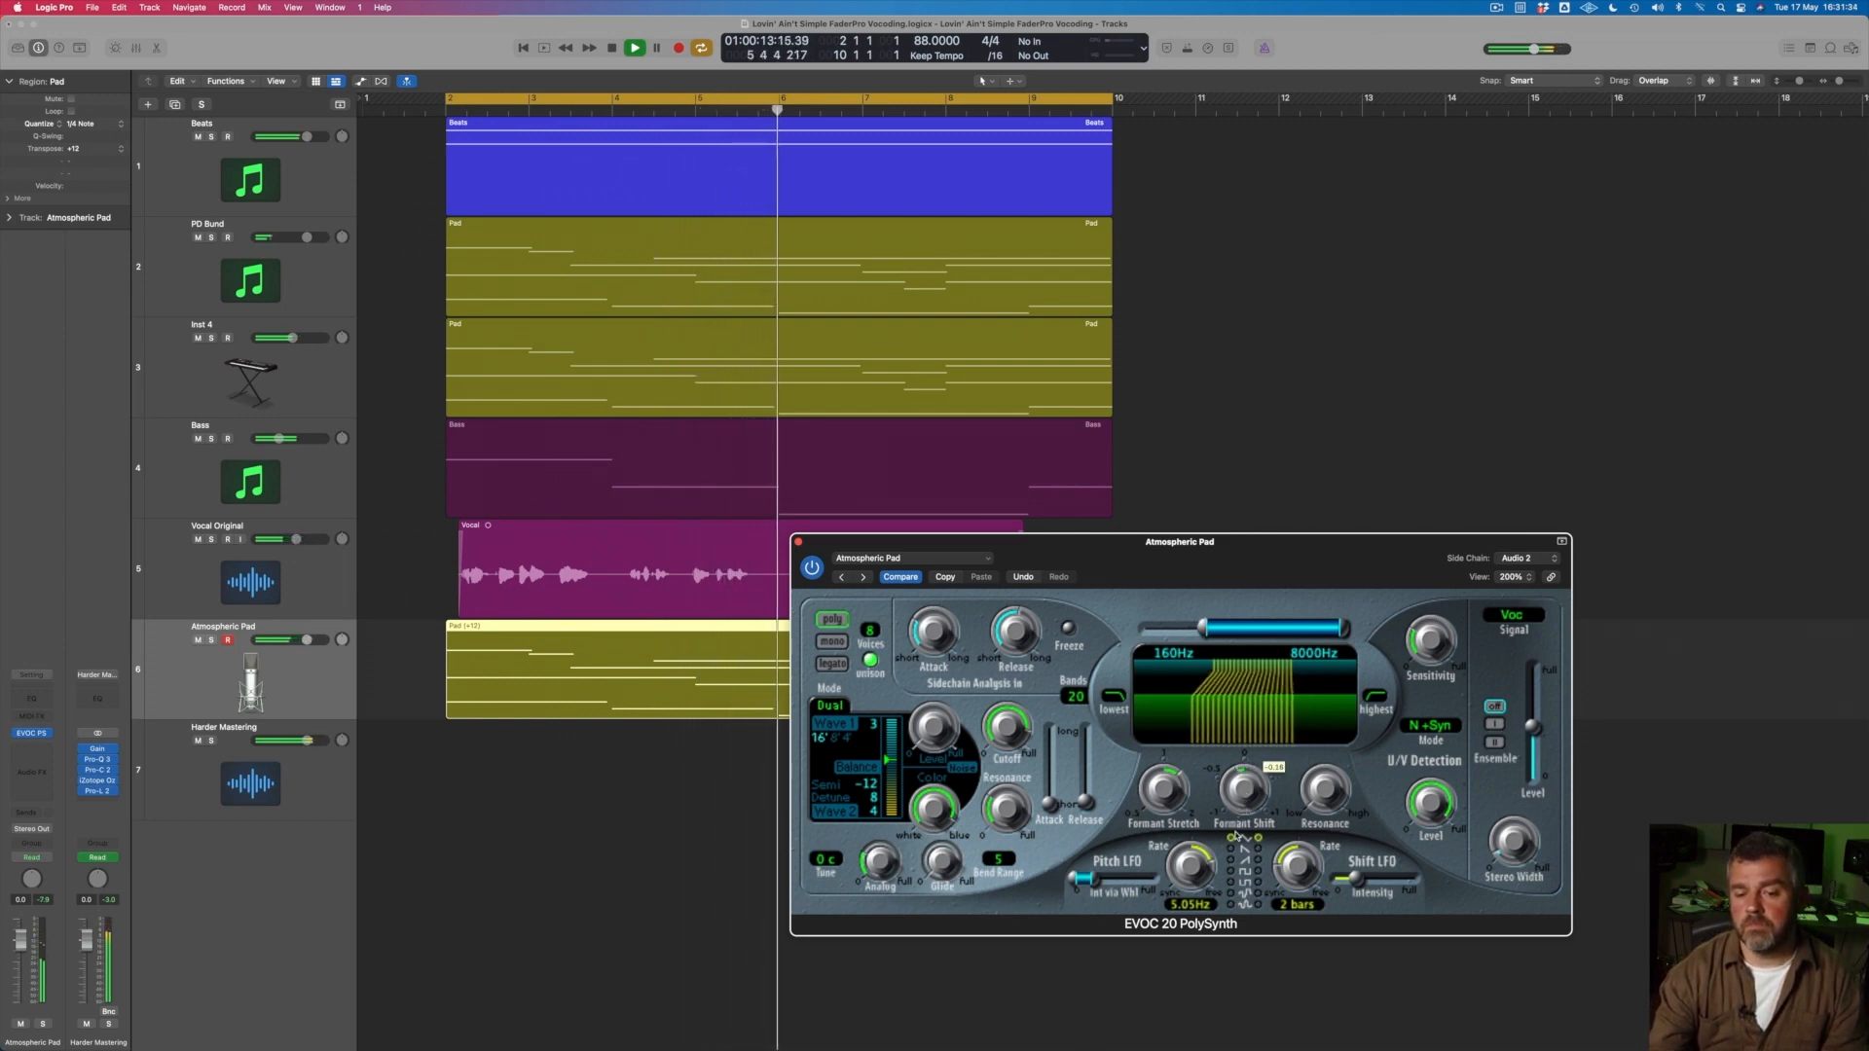
pyautogui.moveTo(1160, 789)
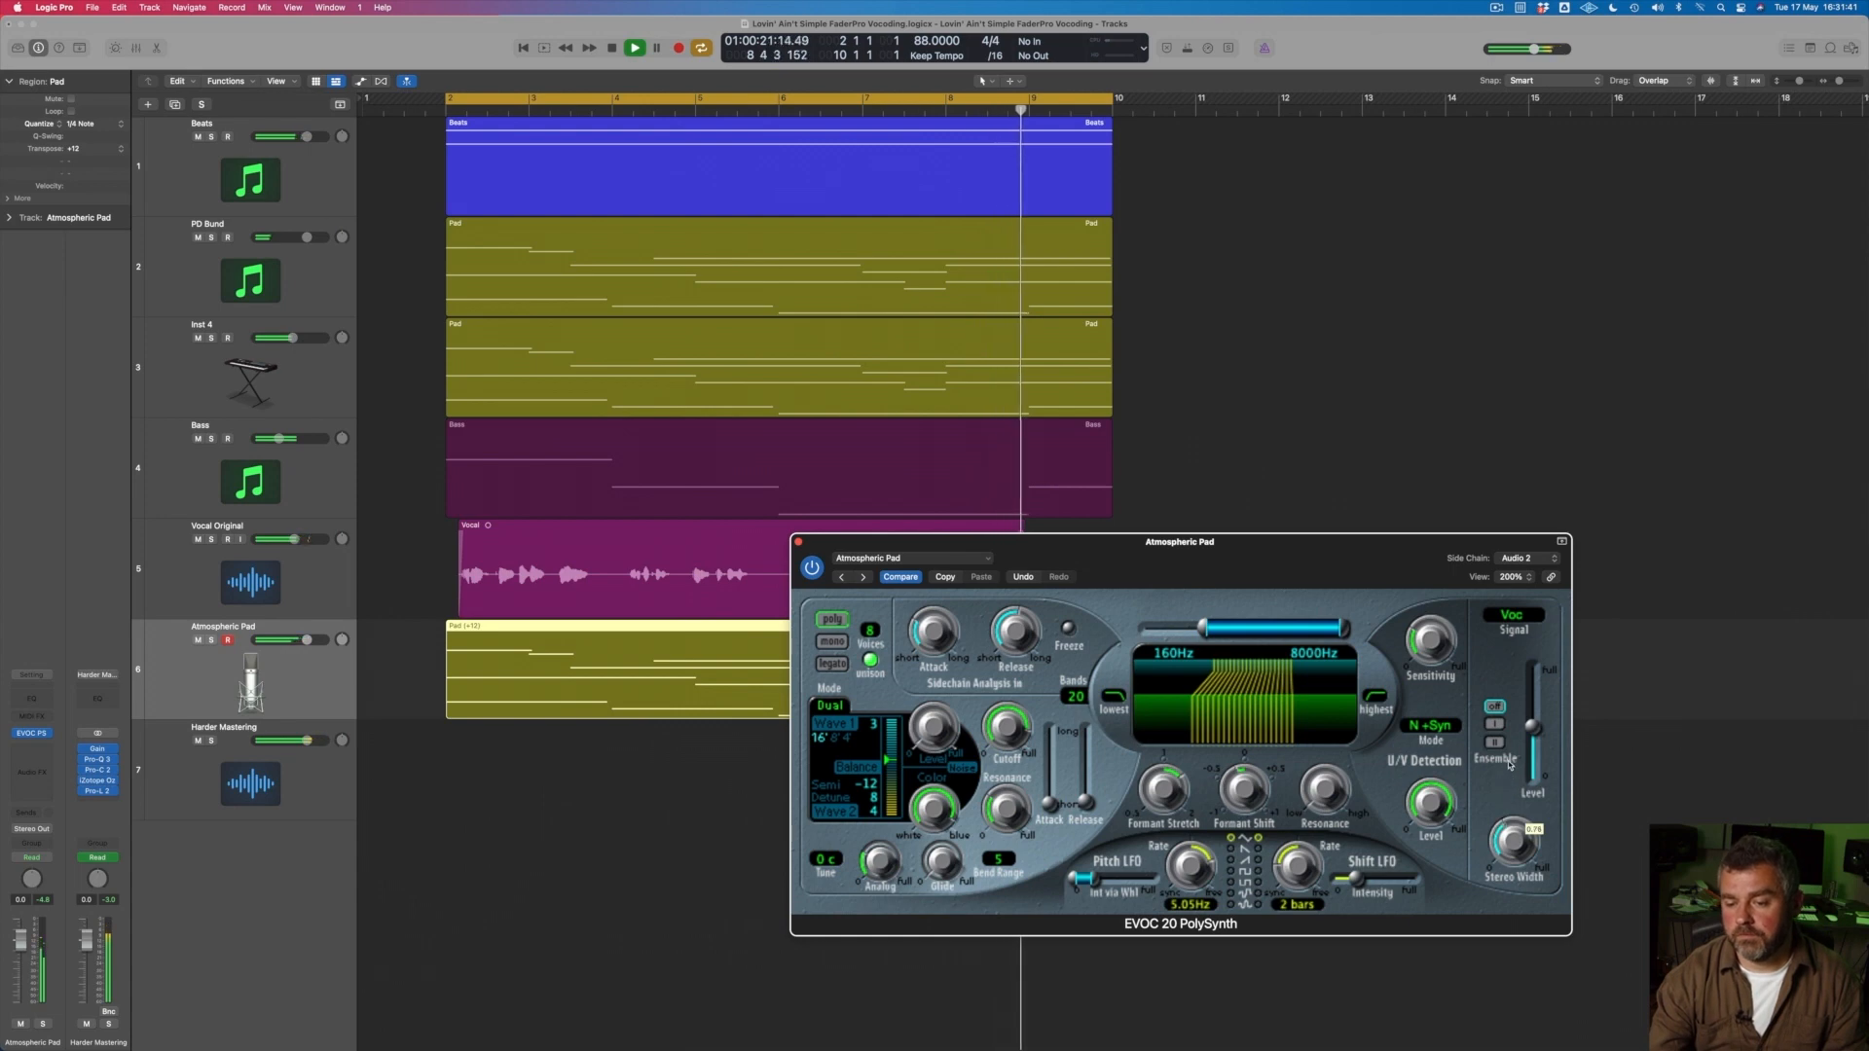
pyautogui.press('space')
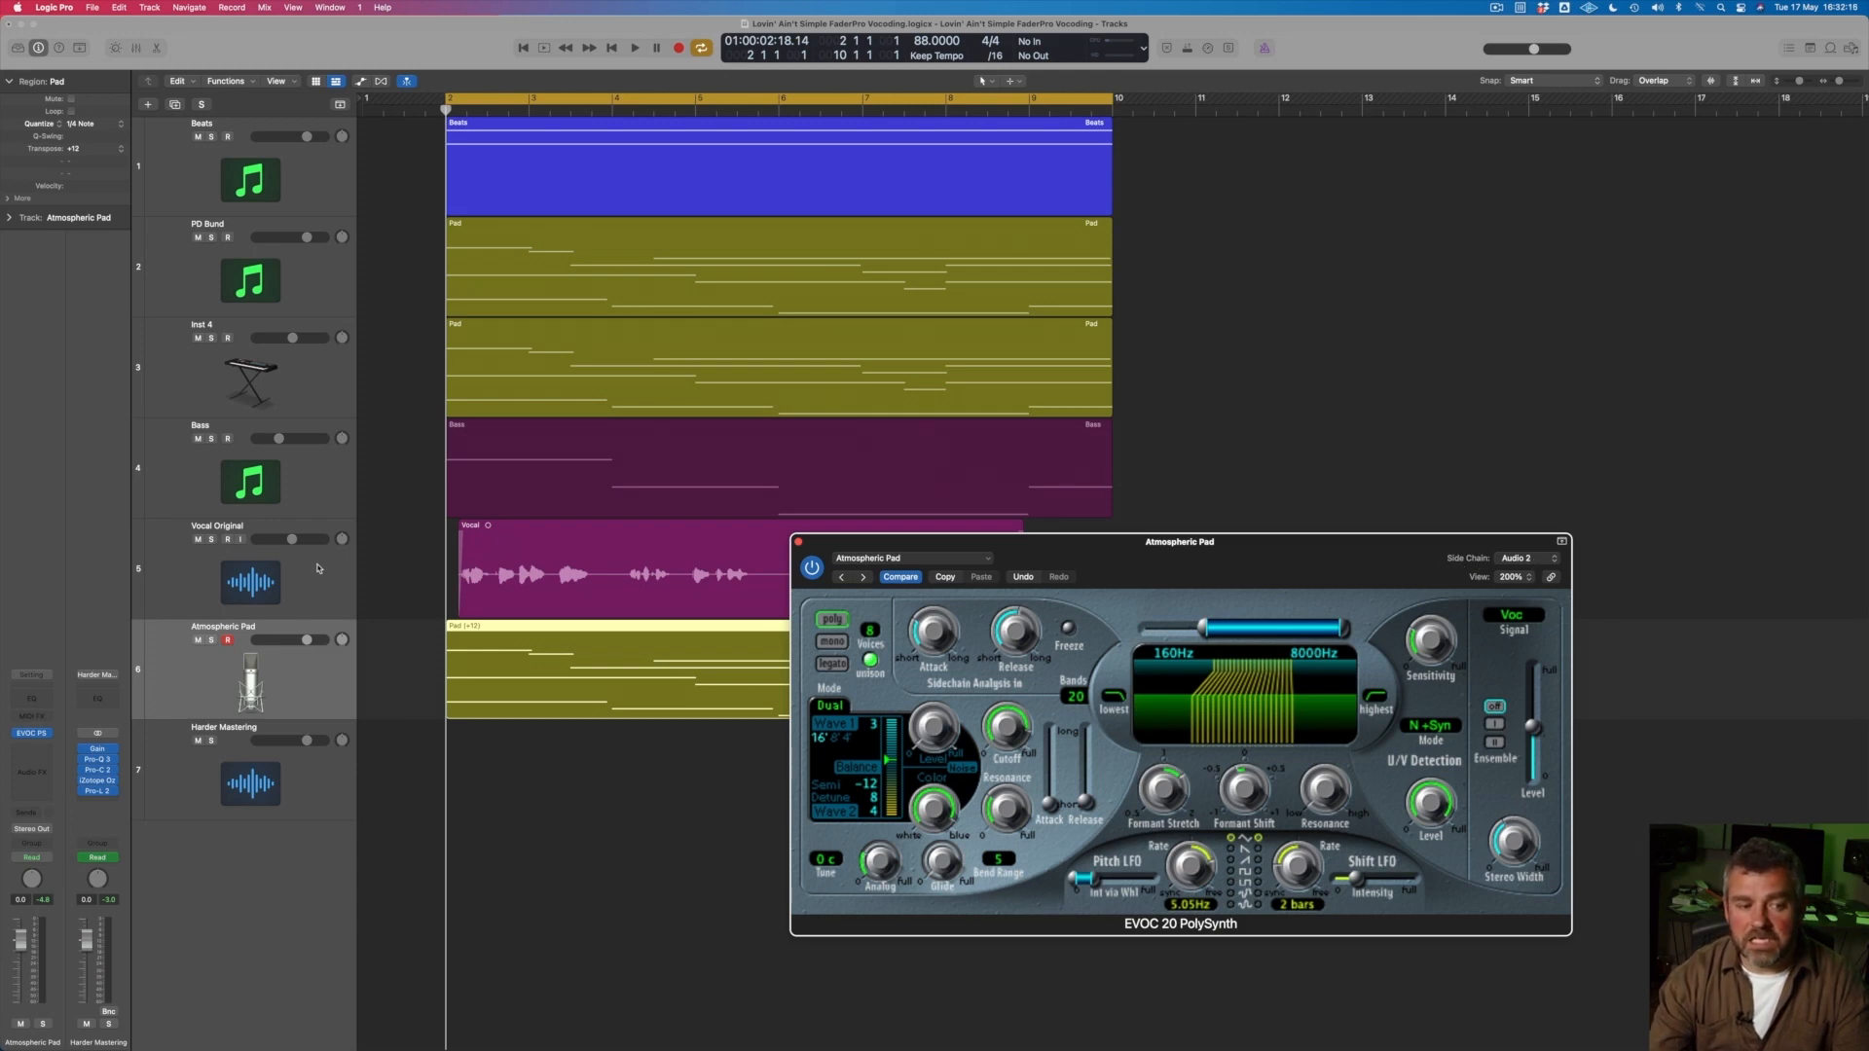
# Switch the vocoder's side chain source to the Beats instrument track (Inst 3).
pyautogui.click(1555, 561)
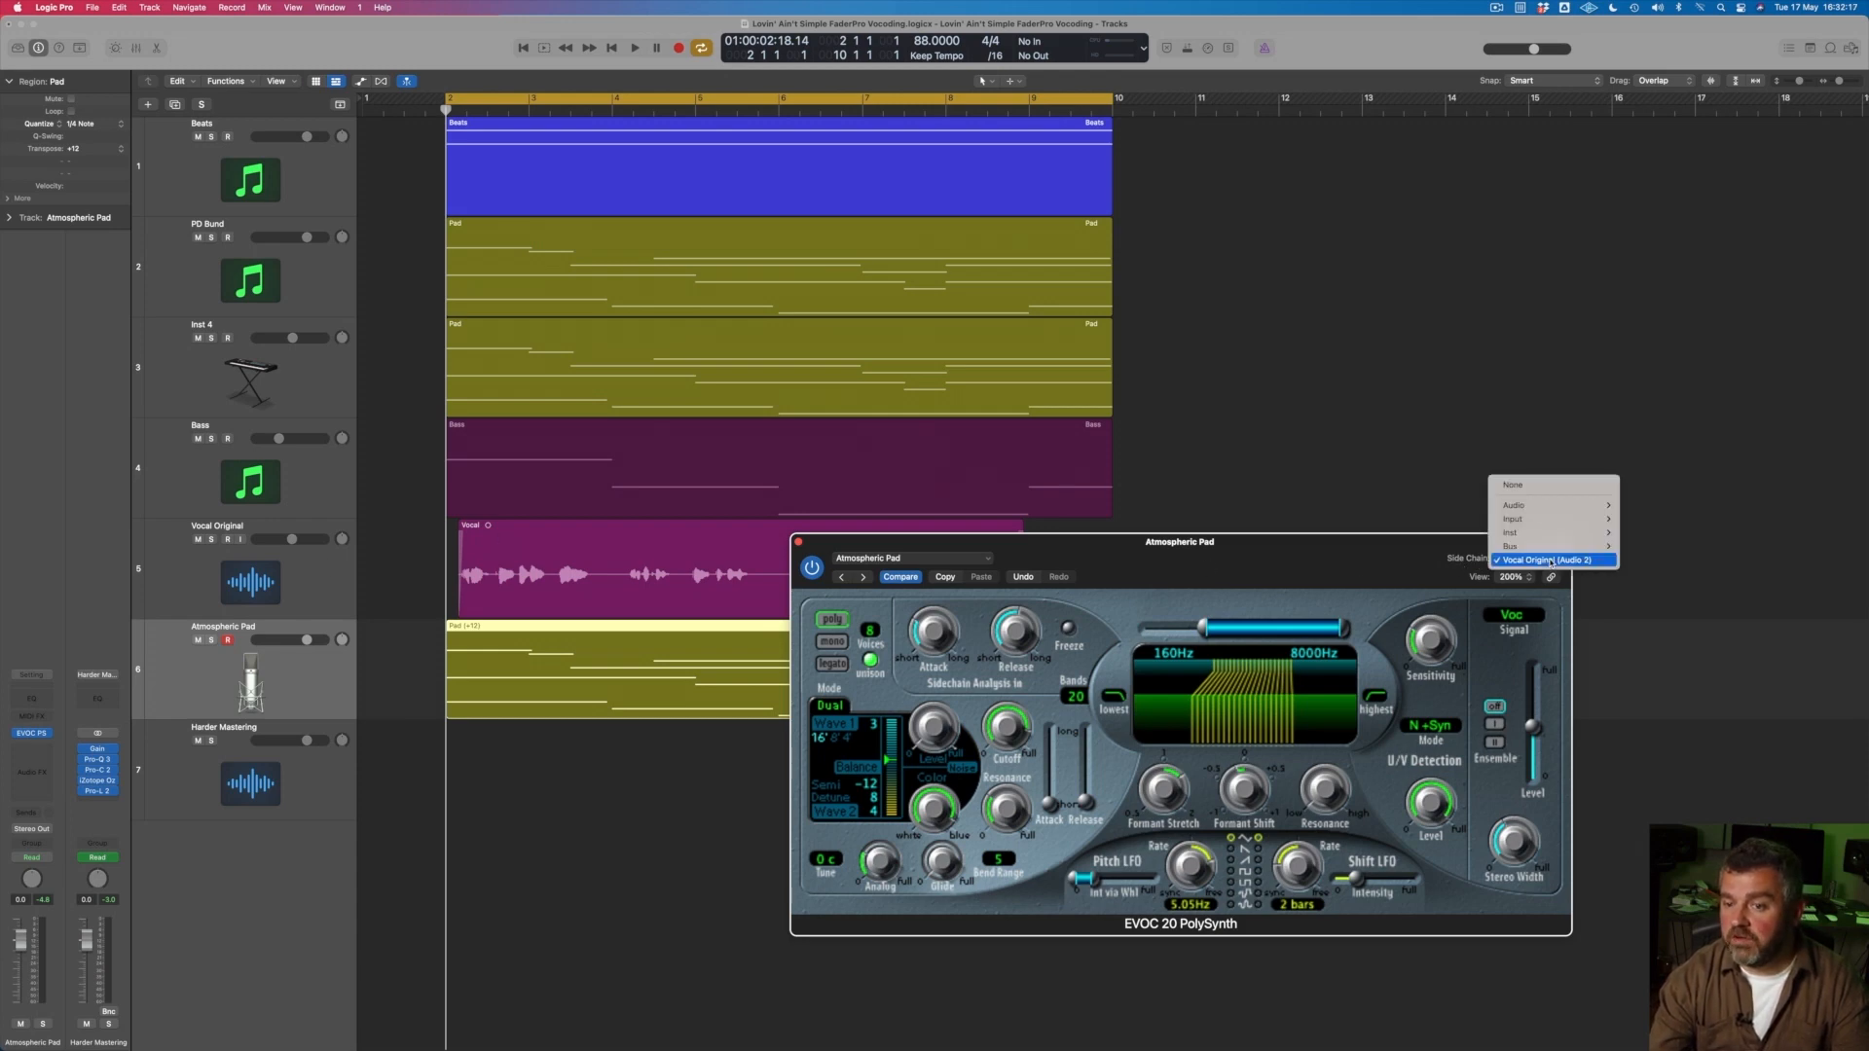
pyautogui.moveTo(1547, 534)
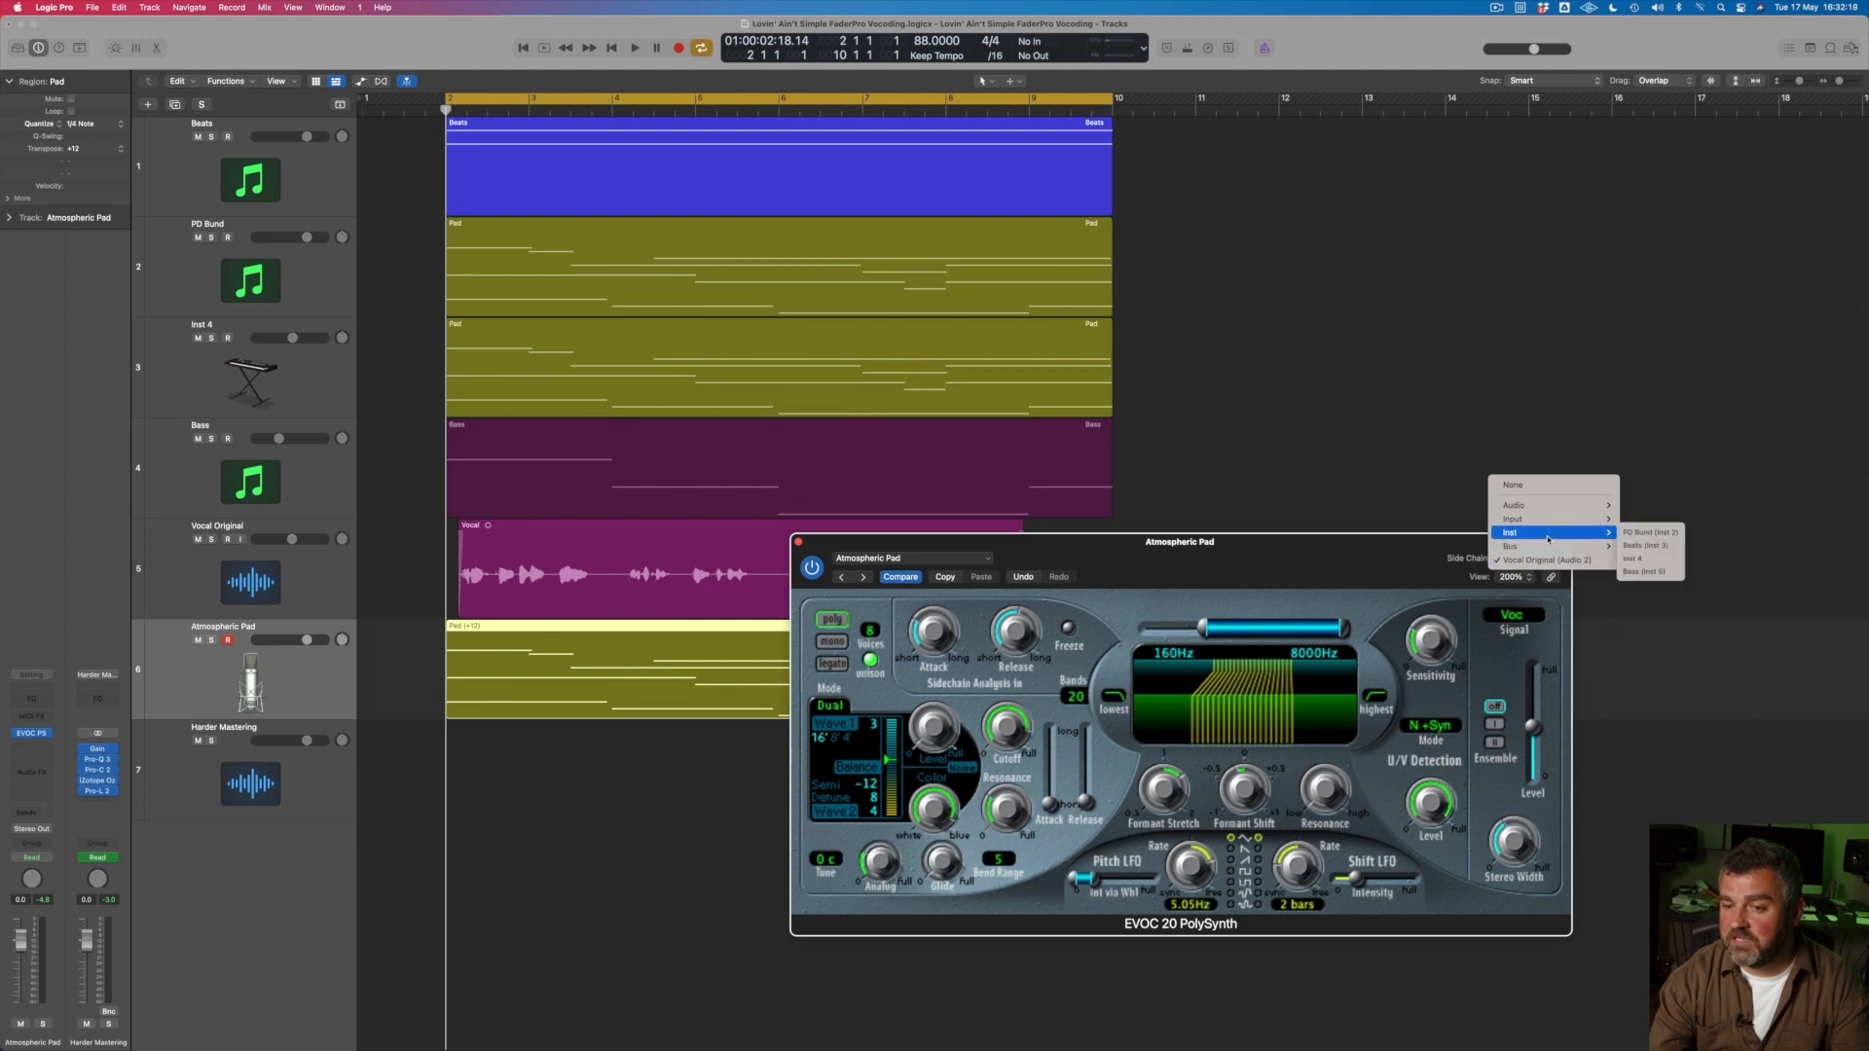
pyautogui.click(1666, 546)
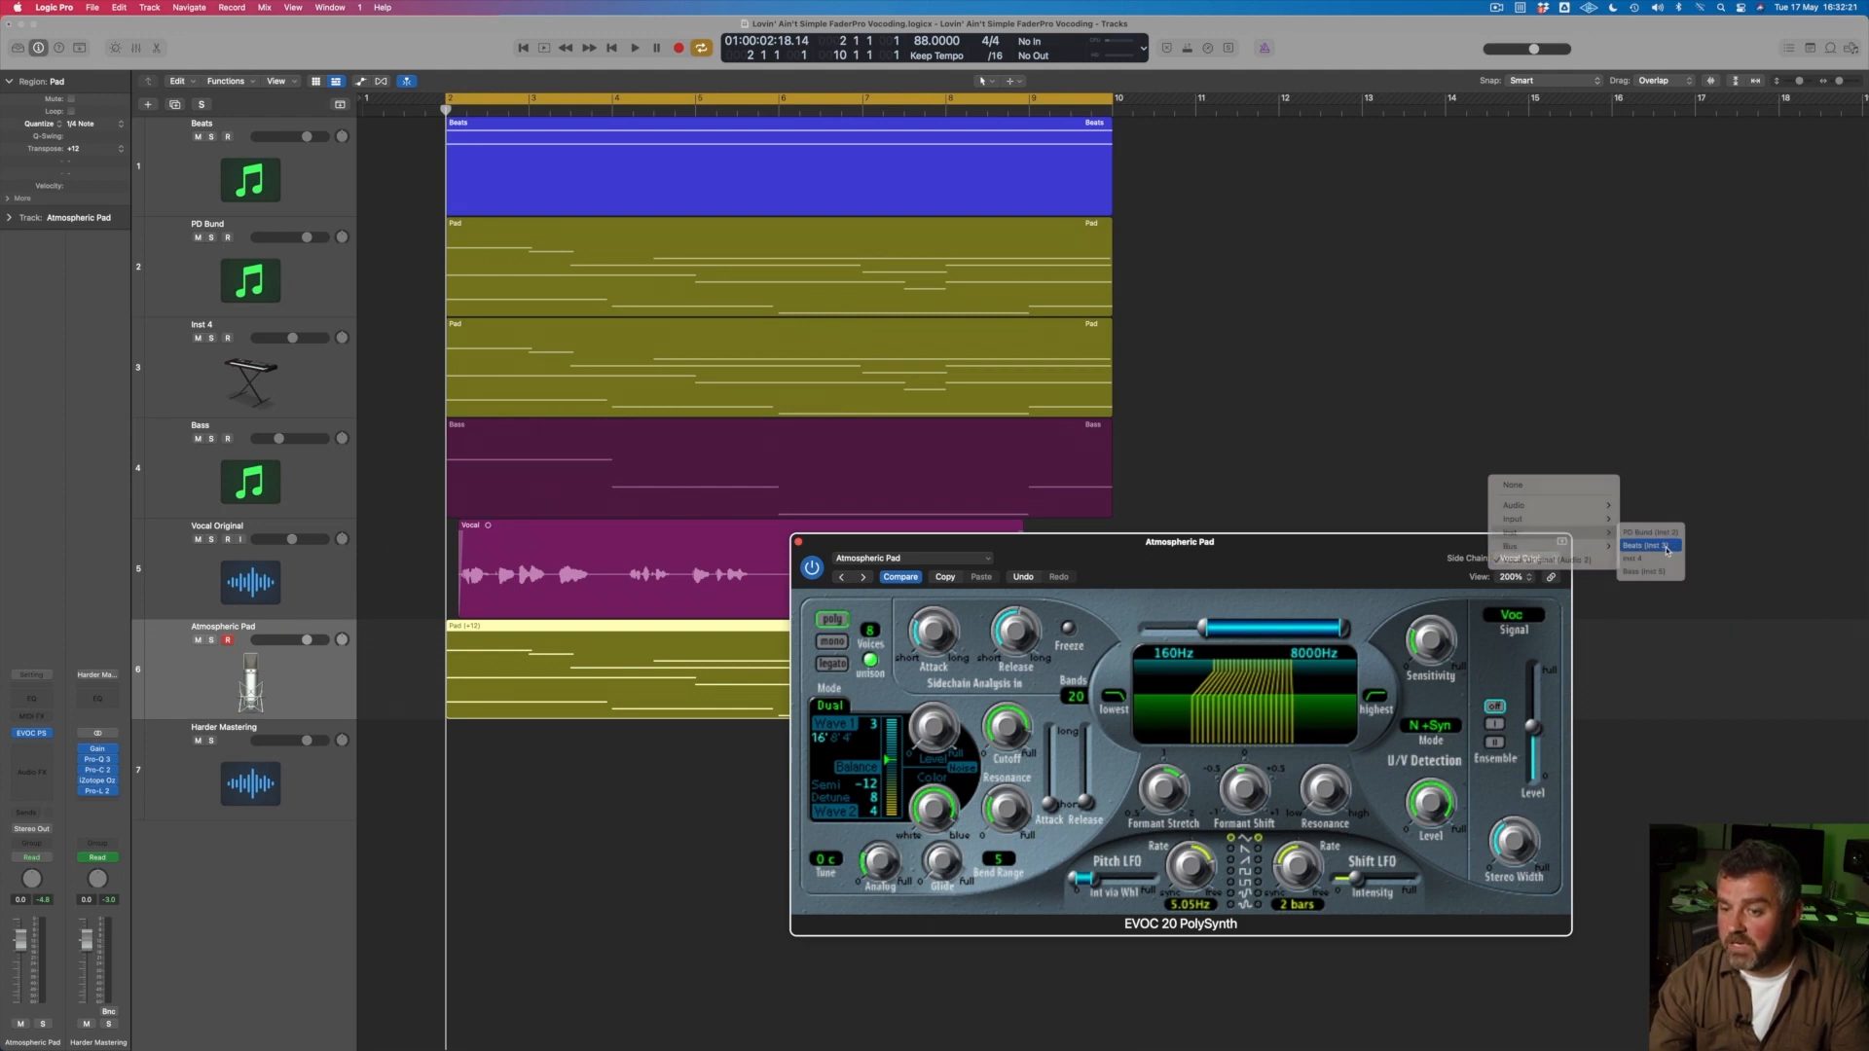
# Audition the vocoder track soloed with and without Beats, and clear the solos to hear the full mix.
pyautogui.click(210, 641)
pyautogui.click(212, 138)
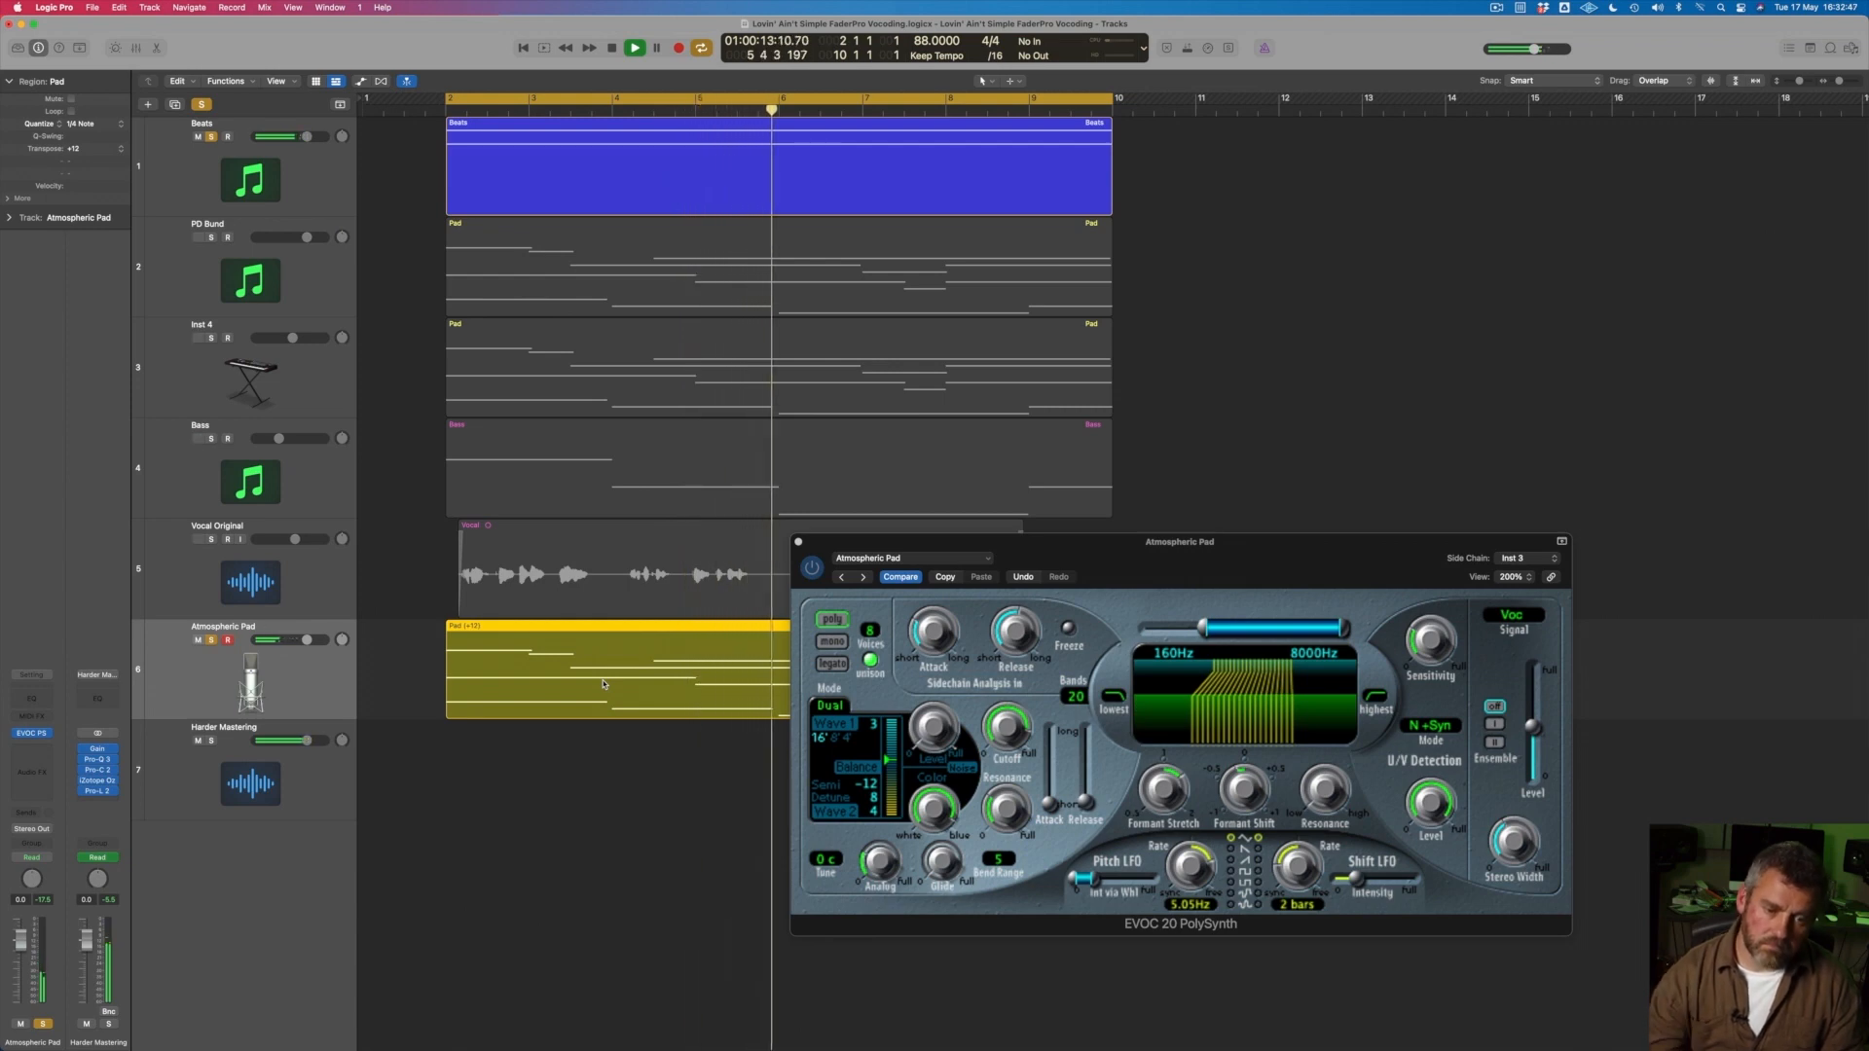
pyautogui.click(213, 137)
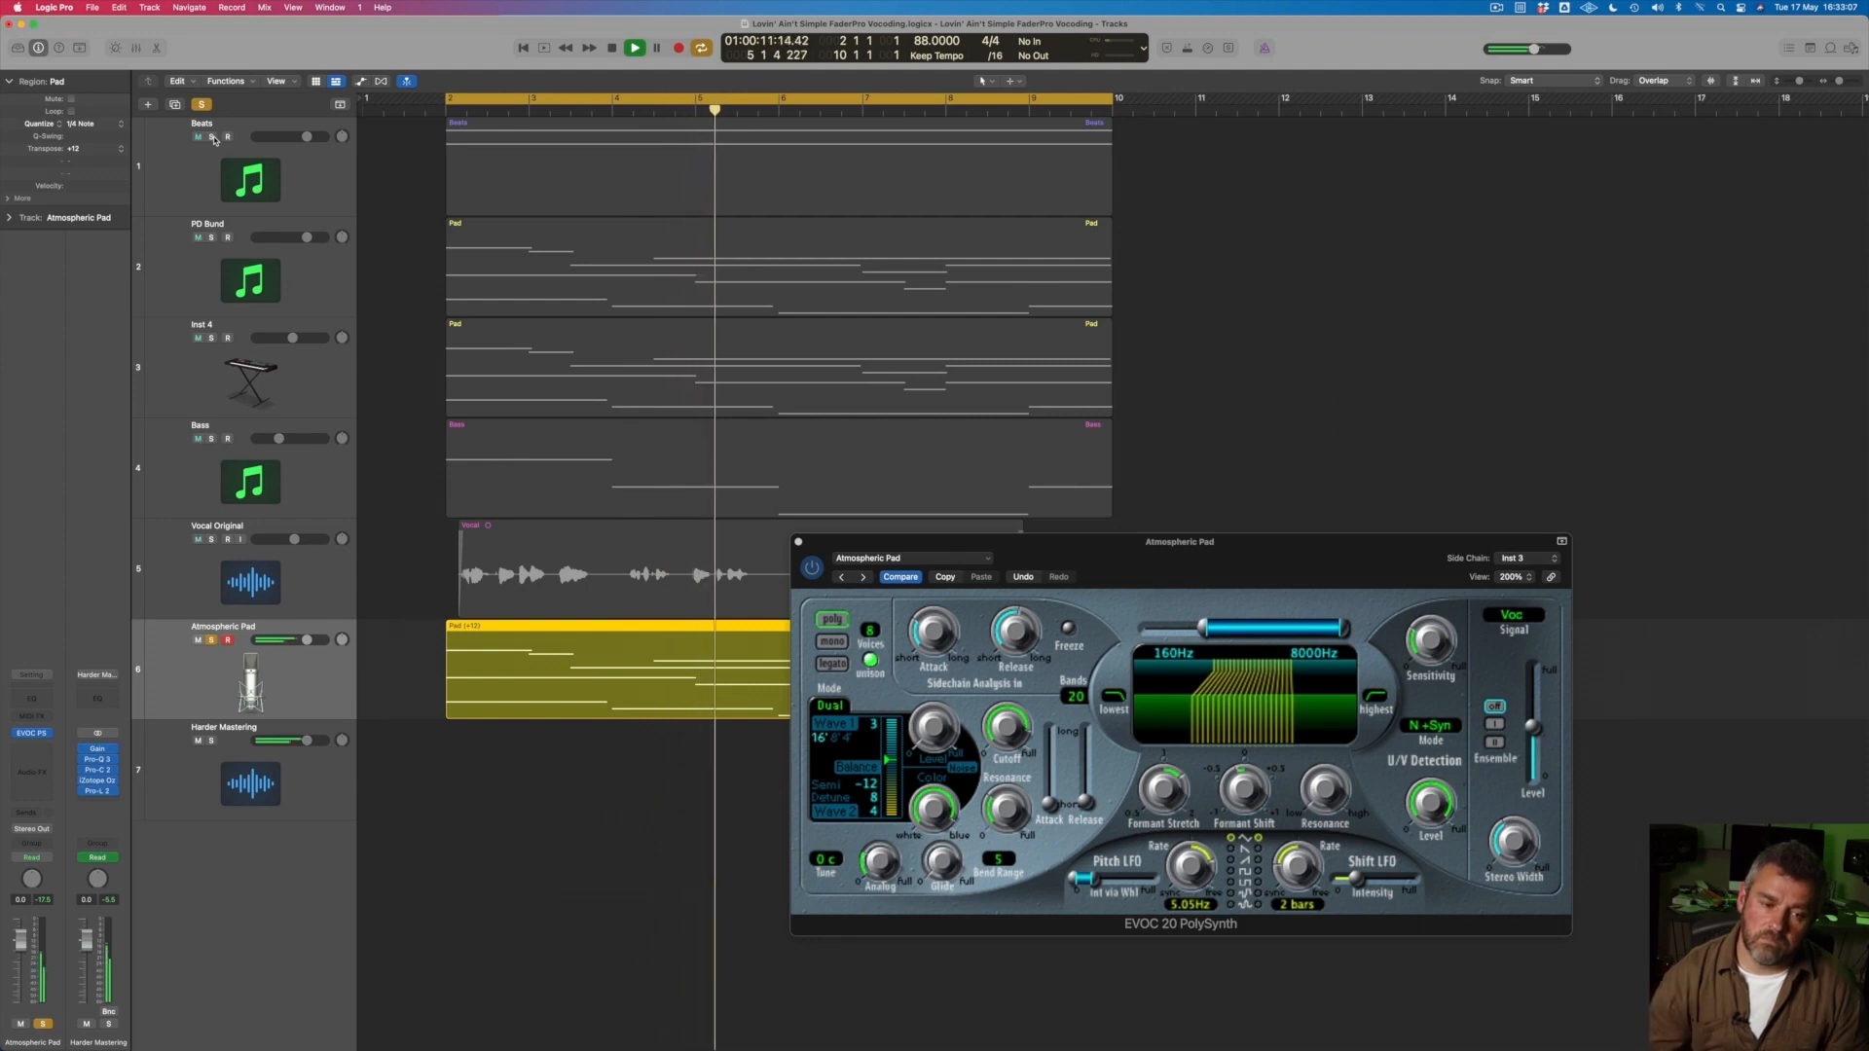
pyautogui.click(211, 639)
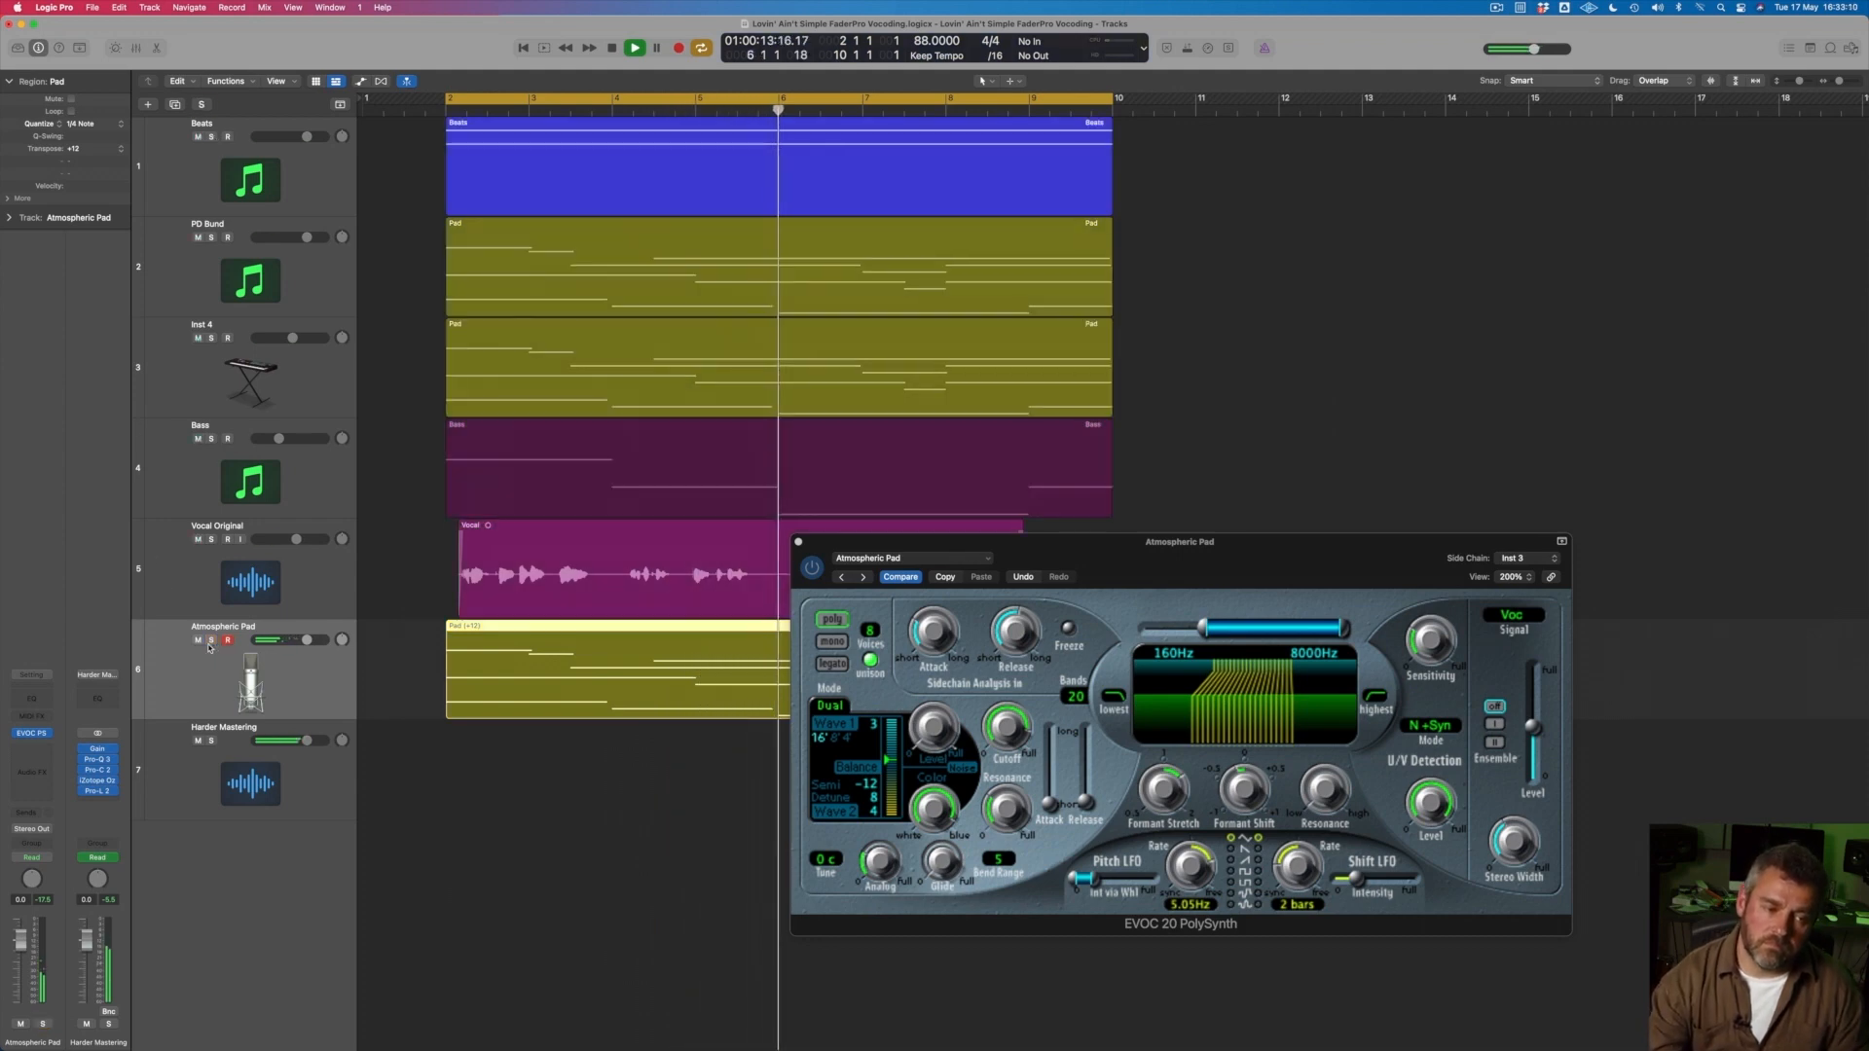